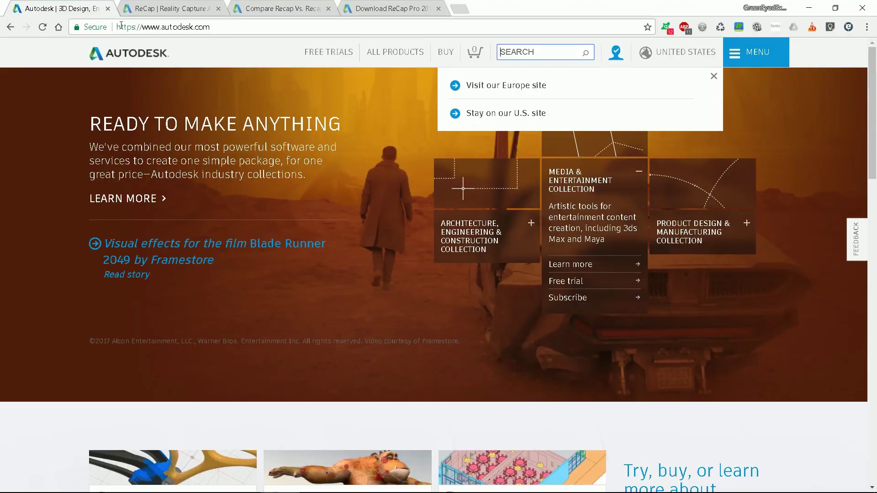
Search the Autodesk site for "recap" and open the ReCap reality capture product page
left_click(526, 53)
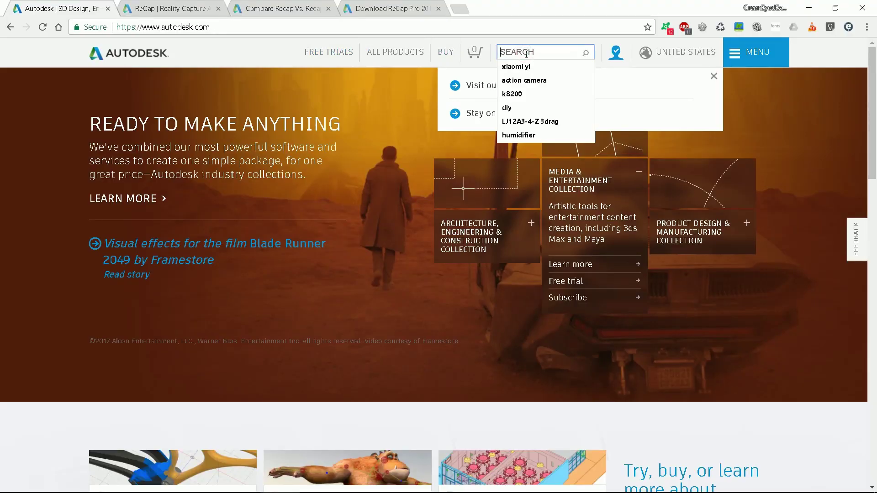
type("recap")
key("Return")
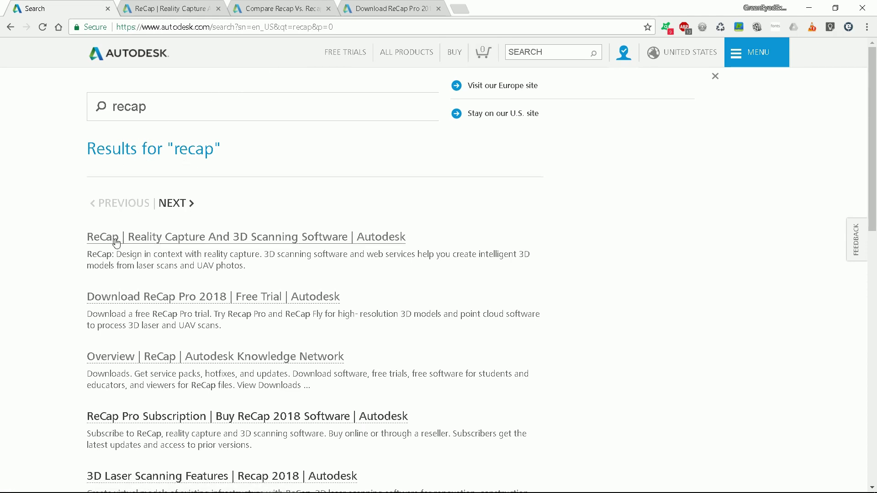
left_click(182, 241)
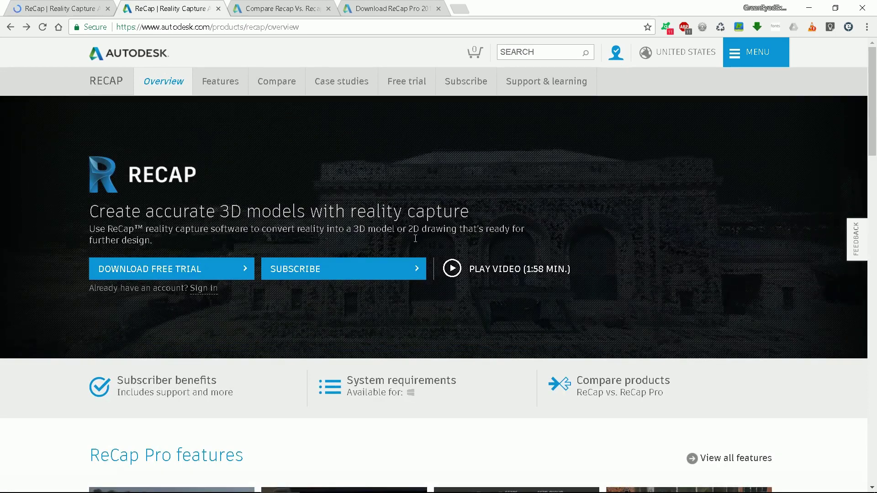
Compare ReCap with ReCap Pro, highlight "Create and edit photo-based 3D meshes", and open the ReCap Pro free trial page
left_click(607, 385)
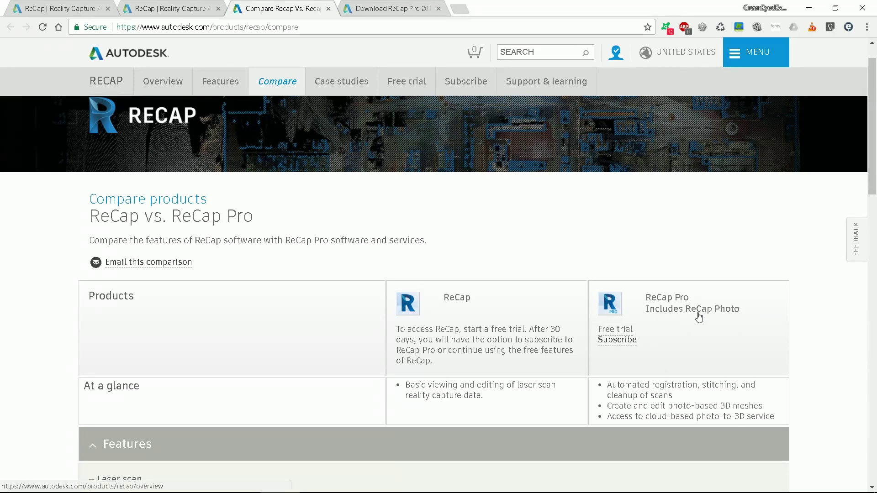
left_click_drag(763, 406, 607, 406)
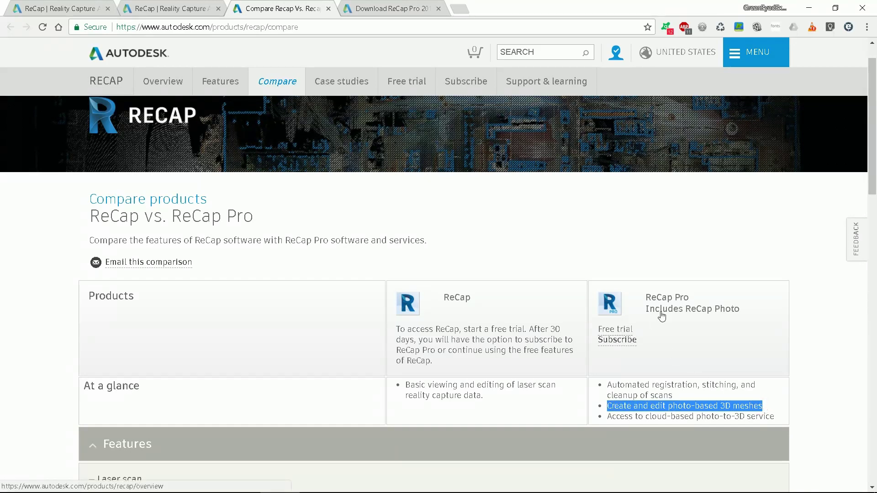
left_click(619, 332)
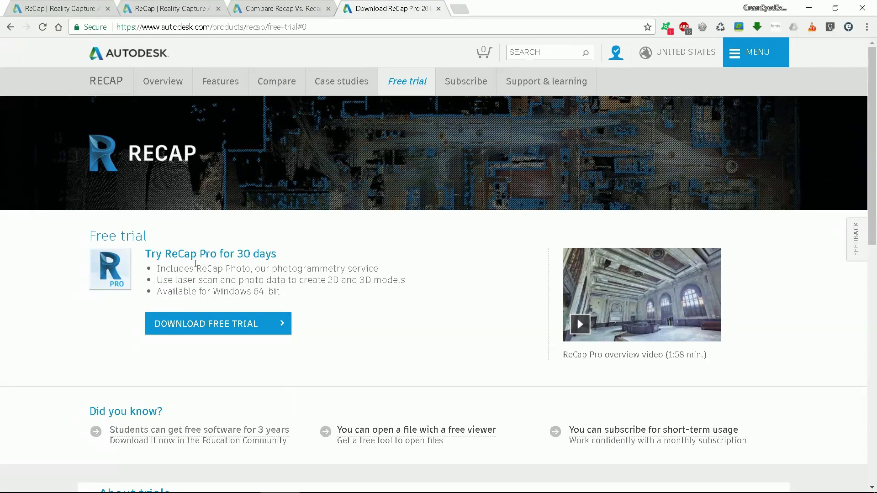
Request the ReCap Pro free trial download as an individual or business user
left_click(245, 326)
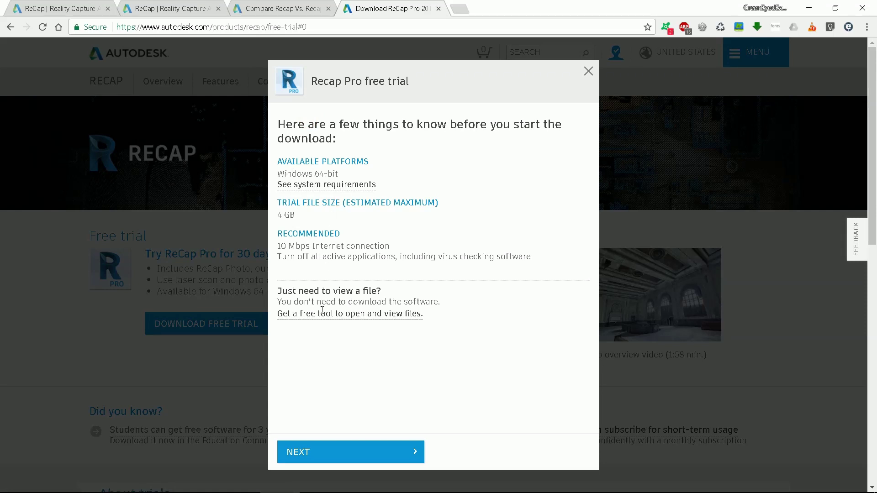
left_click(335, 452)
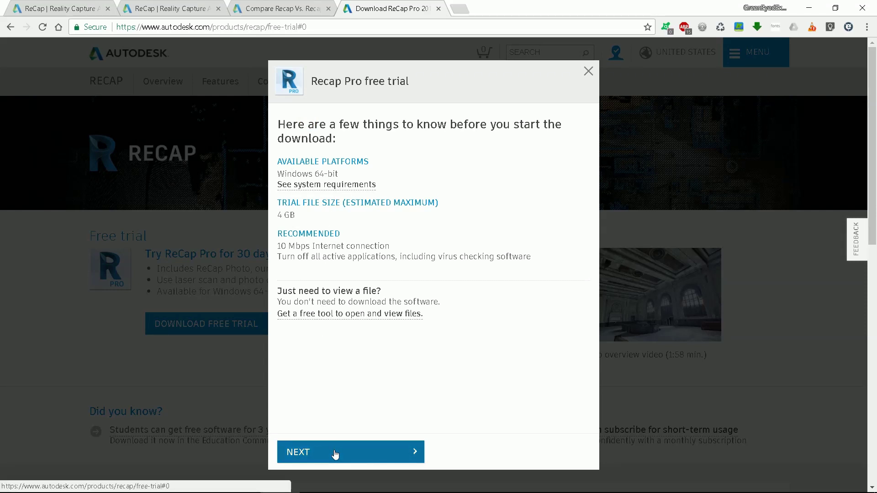
left_click(356, 193)
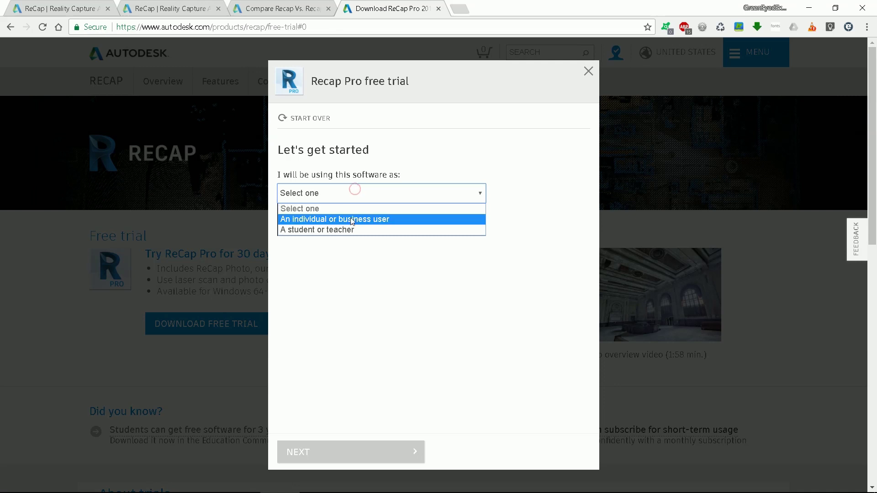
left_click(350, 218)
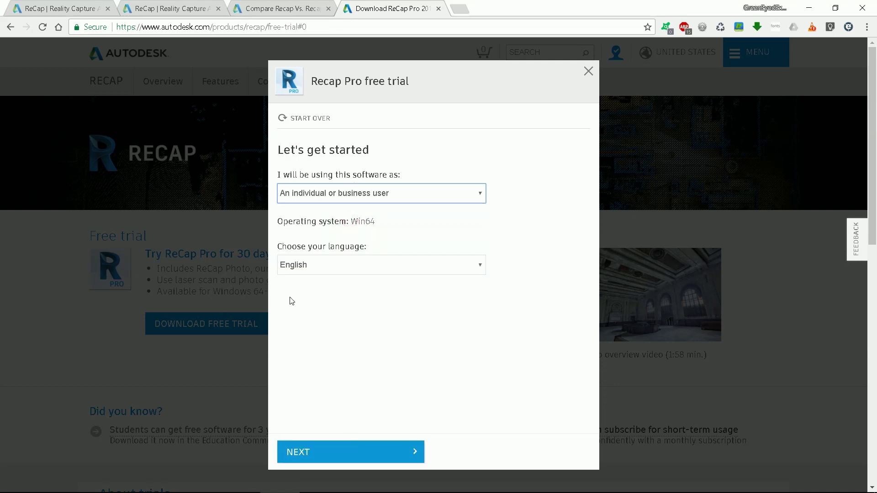
left_click(339, 452)
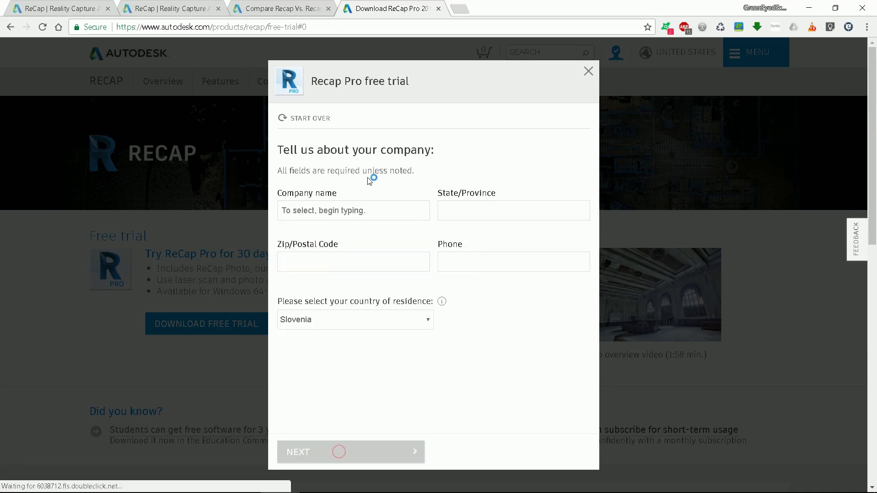
Fill in the company form with company name 123fun, a phone number and China as the country of residence
left_click(333, 210)
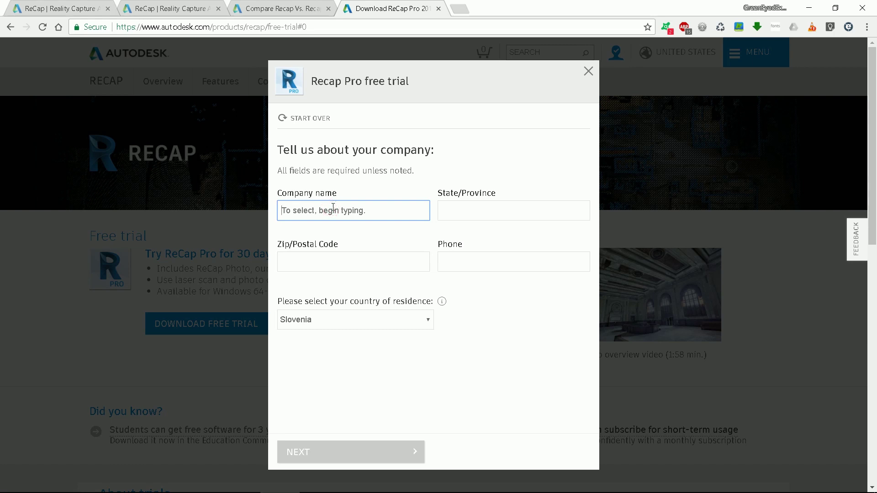
type("123")
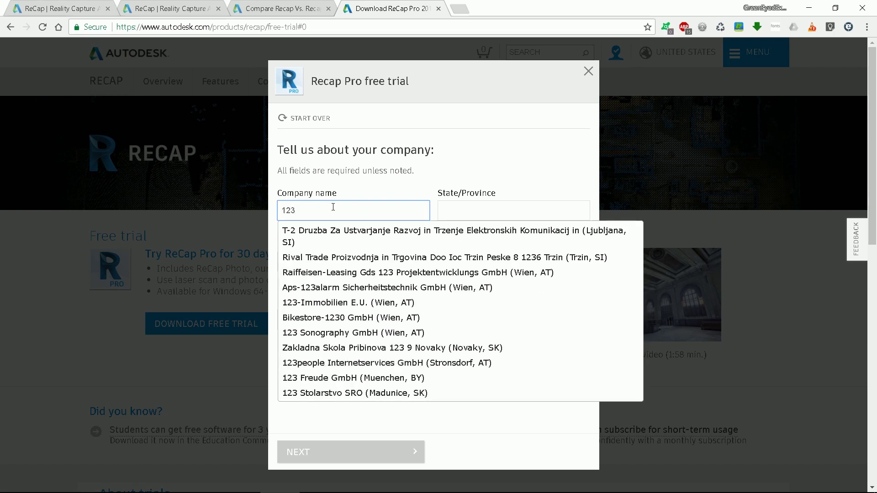
type("fun")
key("Tab")
key("Tab")
key("Tab")
type("123")
key("Tab")
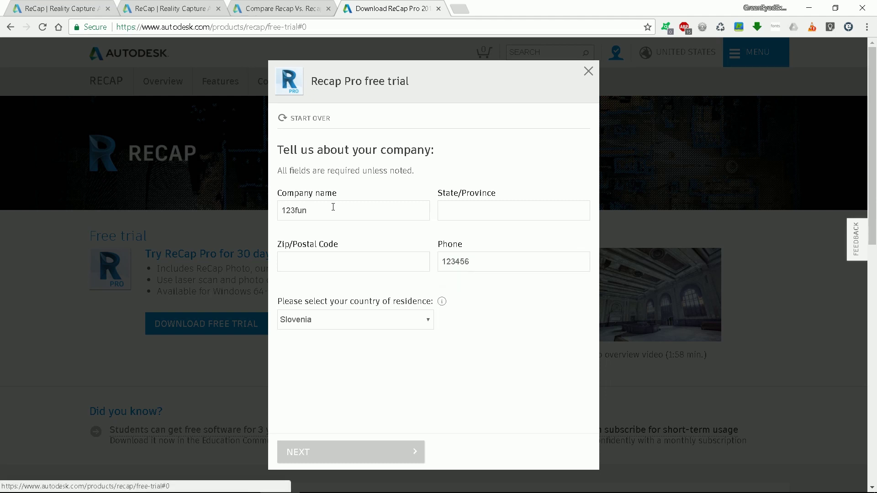
key("Tab")
type("china")
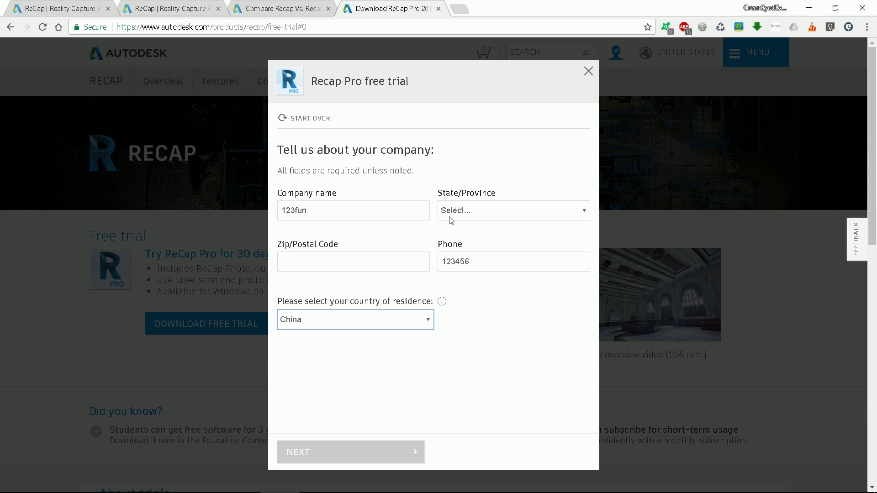
Select 安徽省 as the state/province, enter the postal code and submit the company details
left_click(451, 221)
left_click(459, 235)
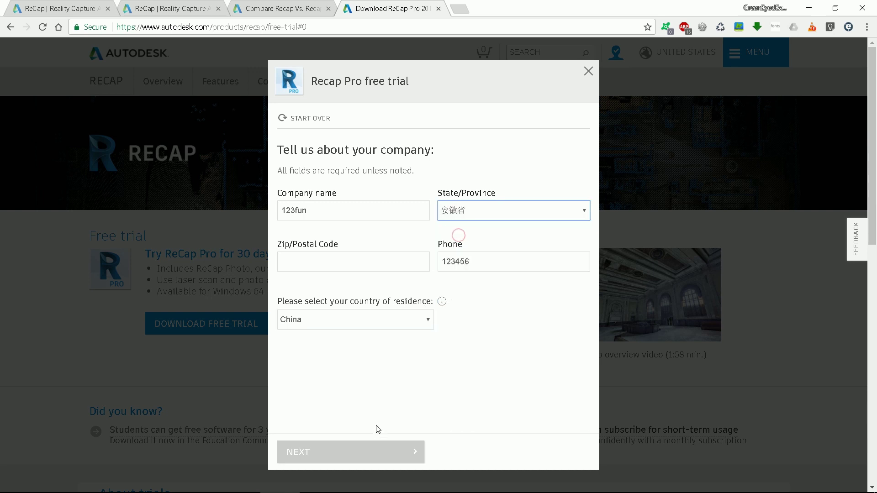
left_click(360, 261)
type("123")
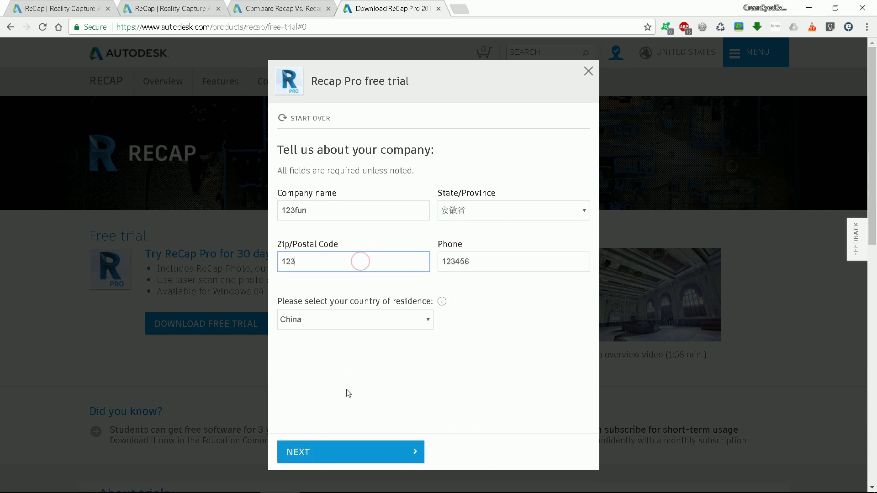
left_click(360, 452)
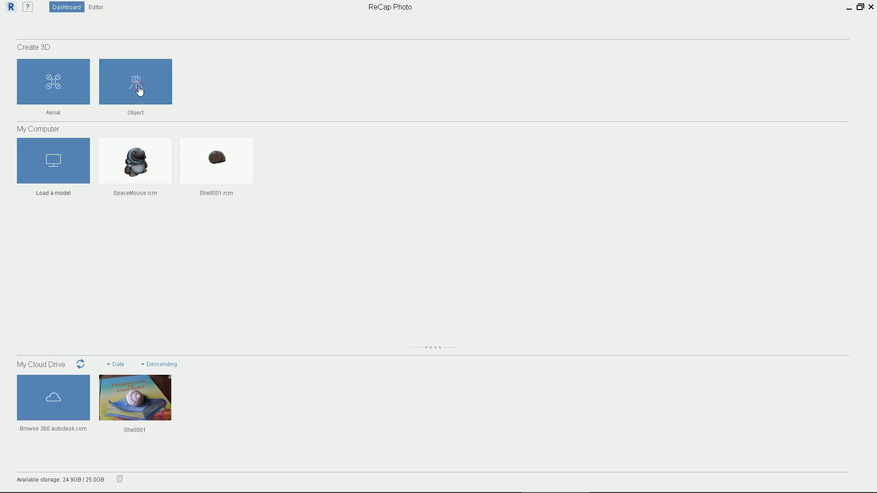
In ReCap Photo, start a new Object project and load all the JPG photos from the Shell Photos folder
left_click(140, 91)
left_click(455, 247)
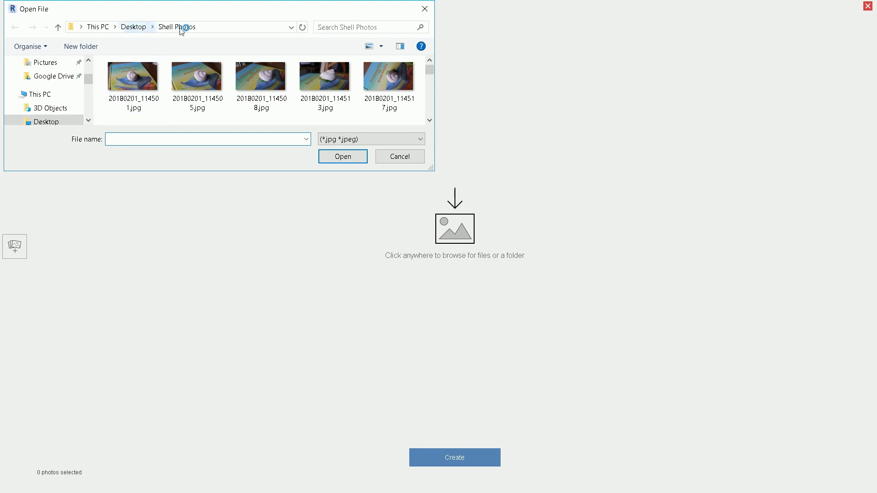
left_click(133, 80)
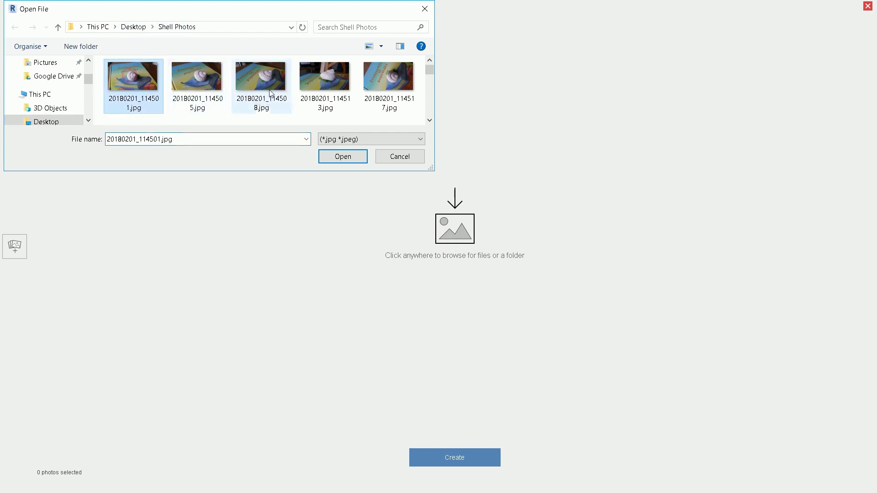
scroll(274, 96, "down", 10)
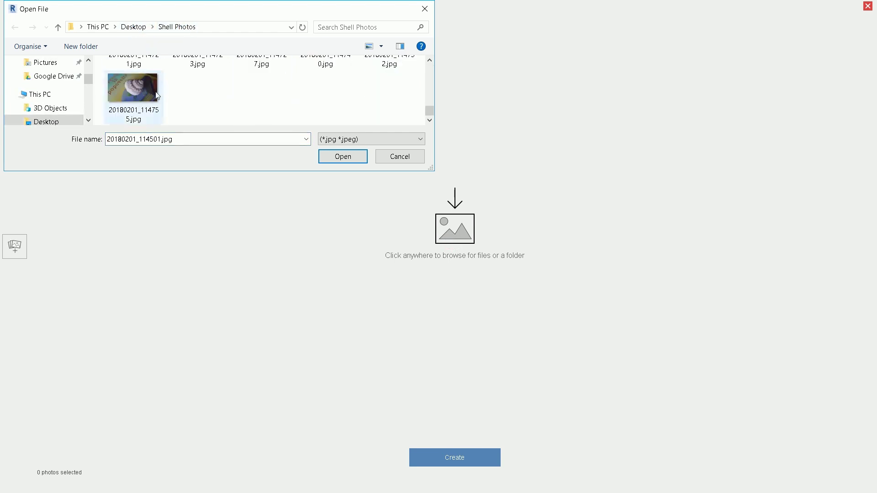
left_click(156, 95, "shift")
left_click(343, 157)
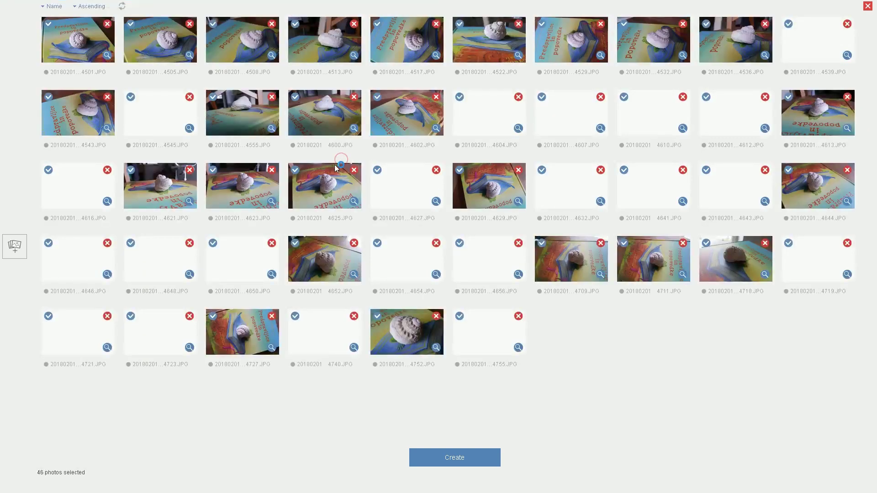
Create the project from the loaded photos as ShellDEMO with Auto-crop enabled and start its processing
left_click(458, 457)
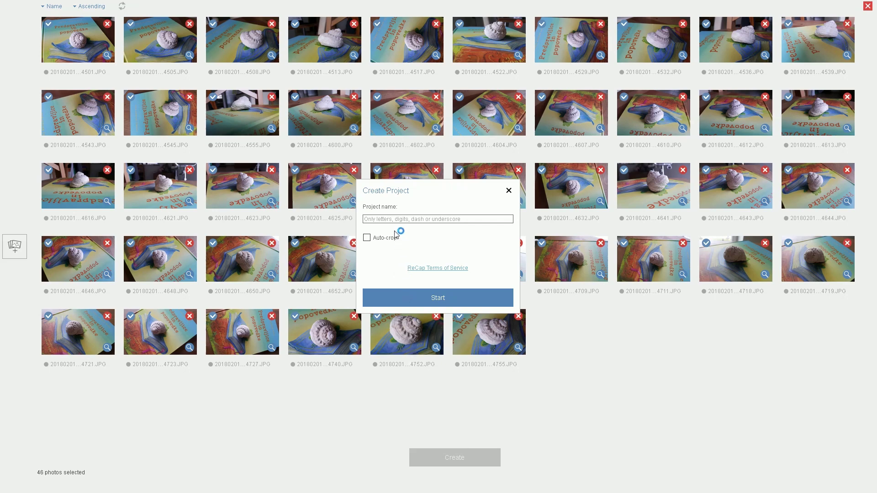
type("ShellDEMO")
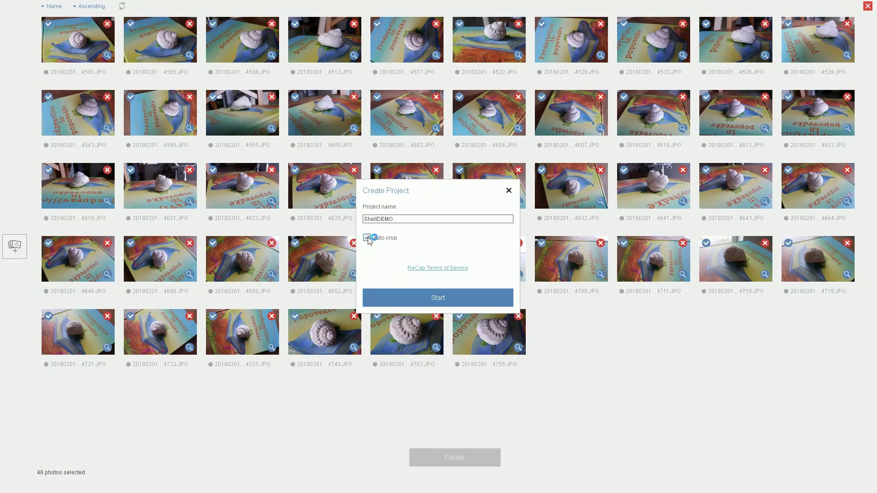
left_click(438, 299)
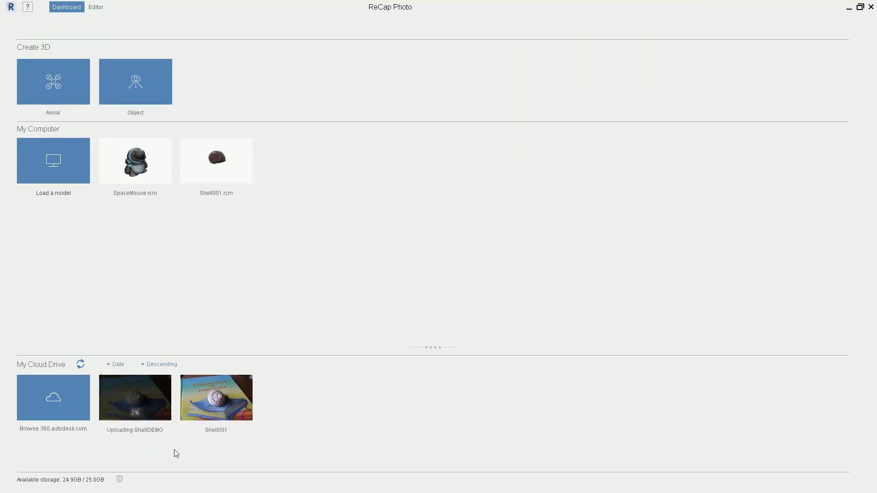
Download the processed ShellDEMO project from the cloud drive to the computer
mouse_move(152, 382)
mouse_move(157, 417)
mouse_move(209, 179)
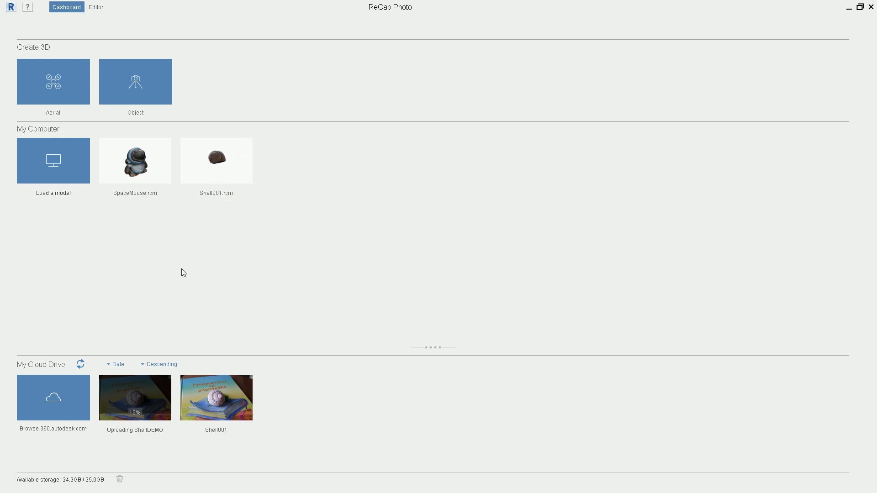
mouse_move(129, 435)
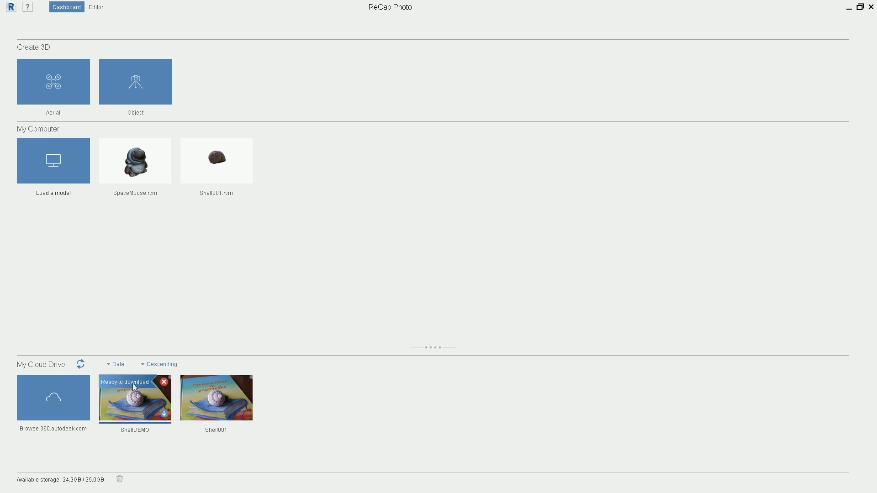
left_click(164, 416)
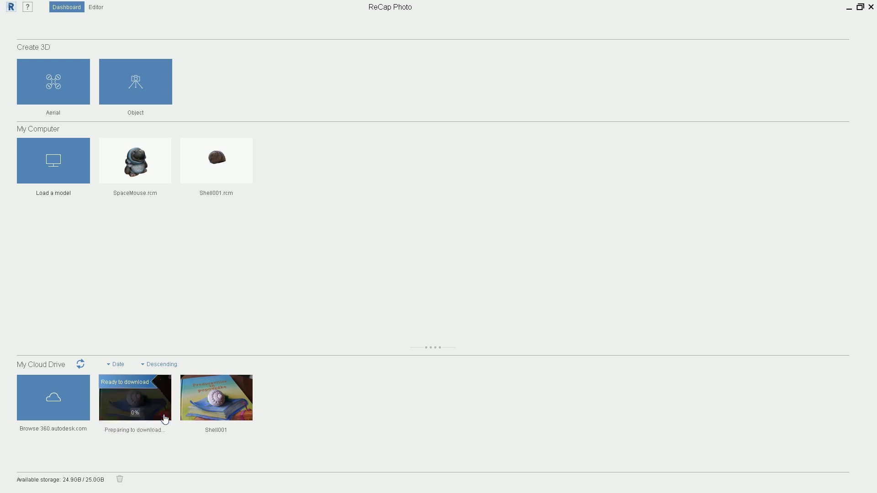
left_click(334, 155)
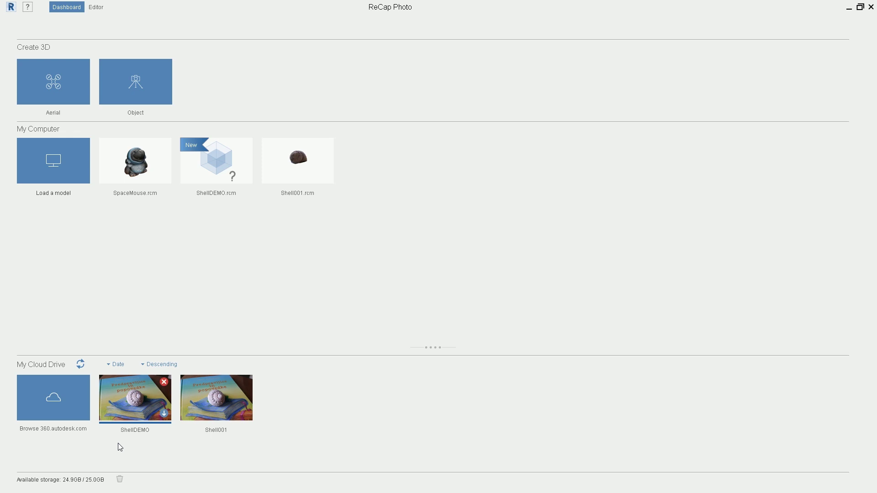
Open the downloaded ShellDEMO.rcm model and examine the shell from several sides
left_click(216, 165)
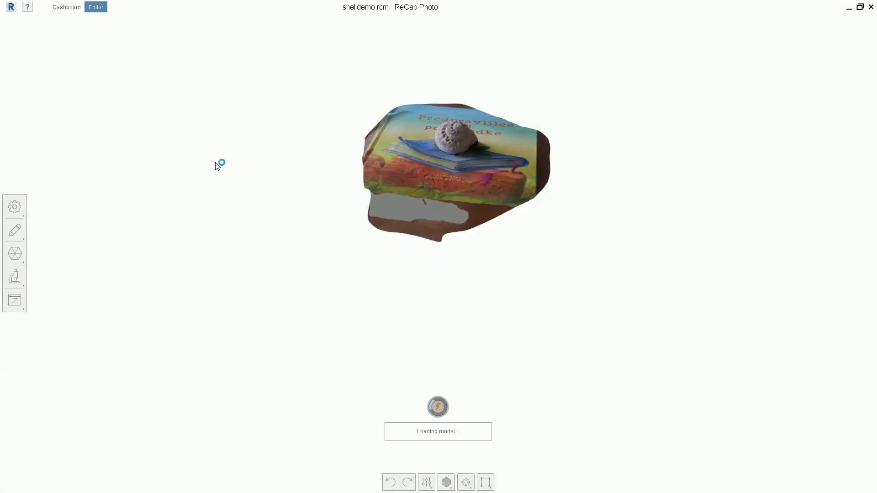
left_click_drag(467, 178, 467, 227)
scroll(464, 262, "up", 4)
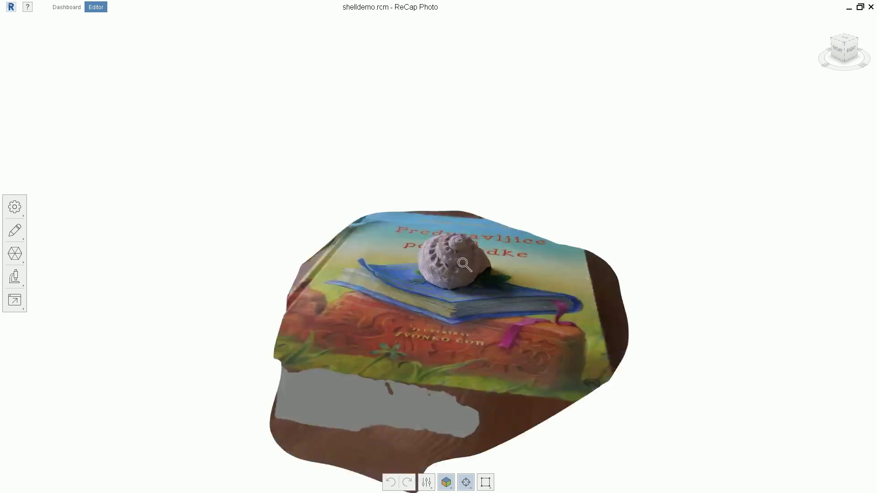
left_click_drag(521, 308, 522, 285)
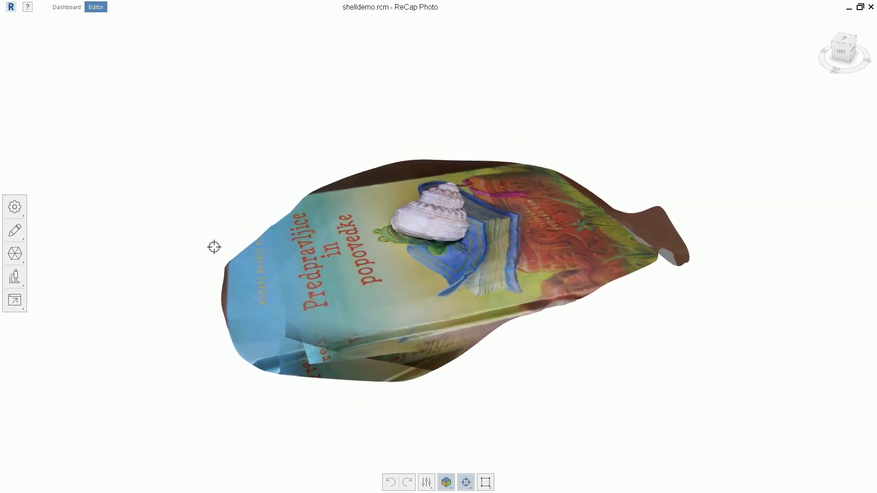
scroll(447, 250, "up", 5)
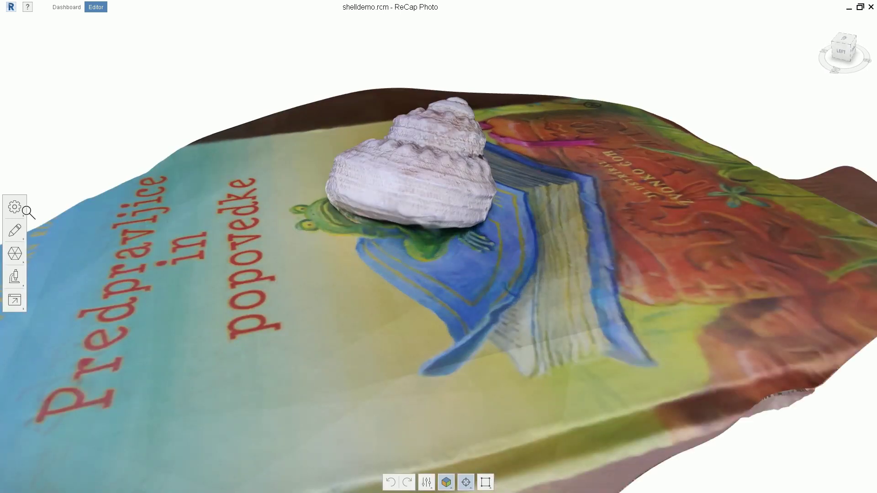
Slice the model just beneath the shell with No fill to cut away the book surface around it
left_click(14, 231)
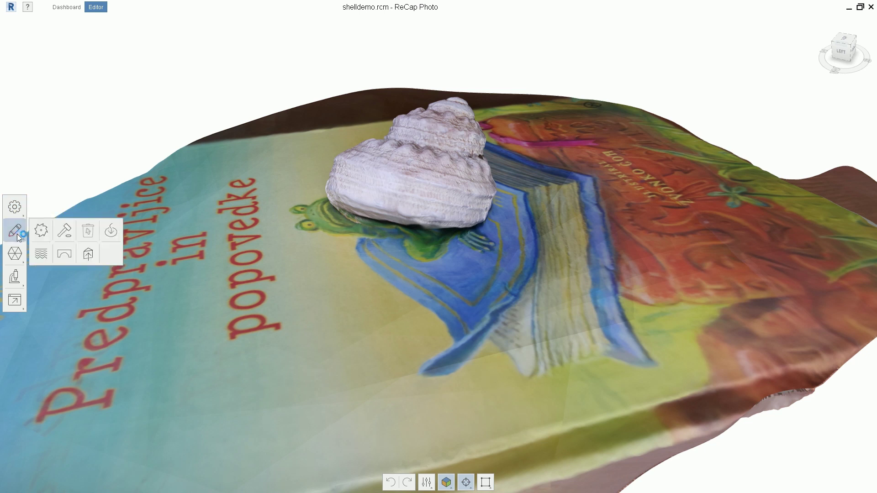
left_click(42, 232)
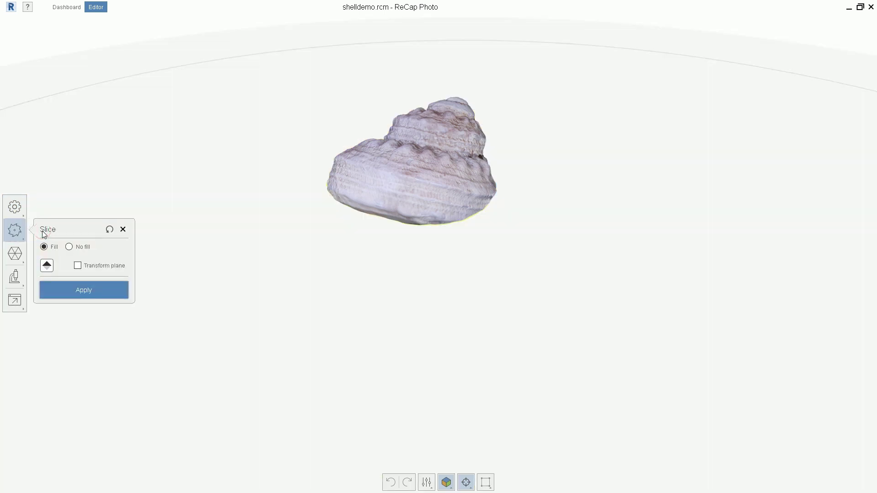
left_click(69, 247)
left_click_drag(310, 336, 300, 370)
left_click_drag(401, 275, 394, 270)
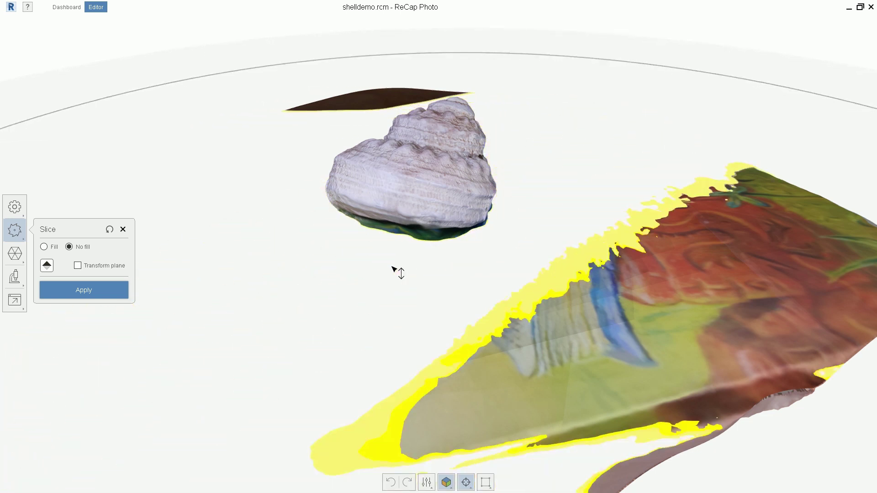
left_click(117, 290)
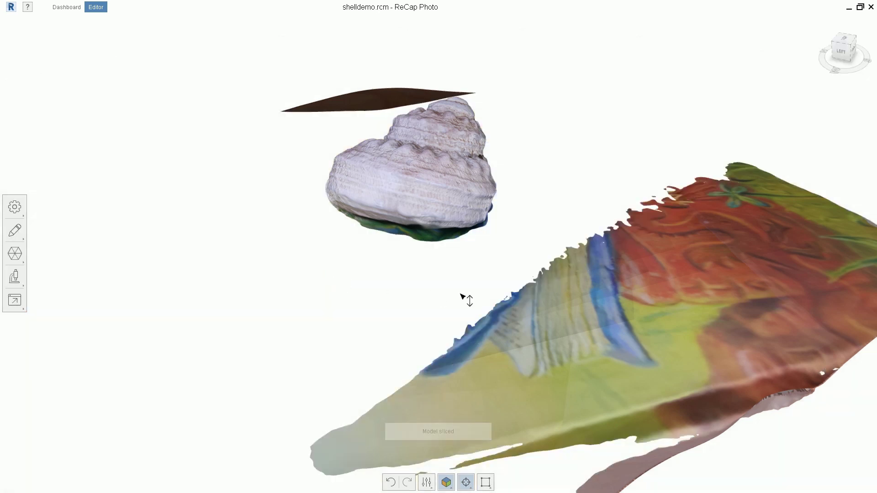
Make a second No fill slice close under the shell to remove the leftover surface pieces and trim the base
left_click(15, 230)
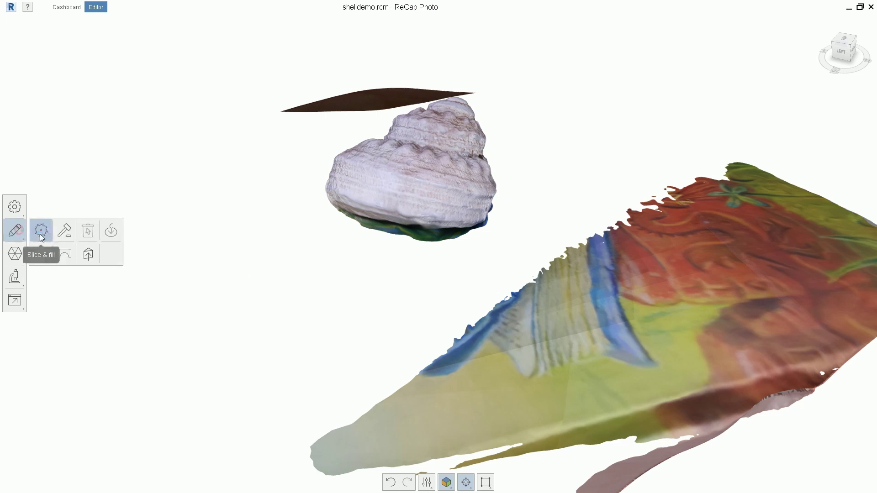
left_click(39, 229)
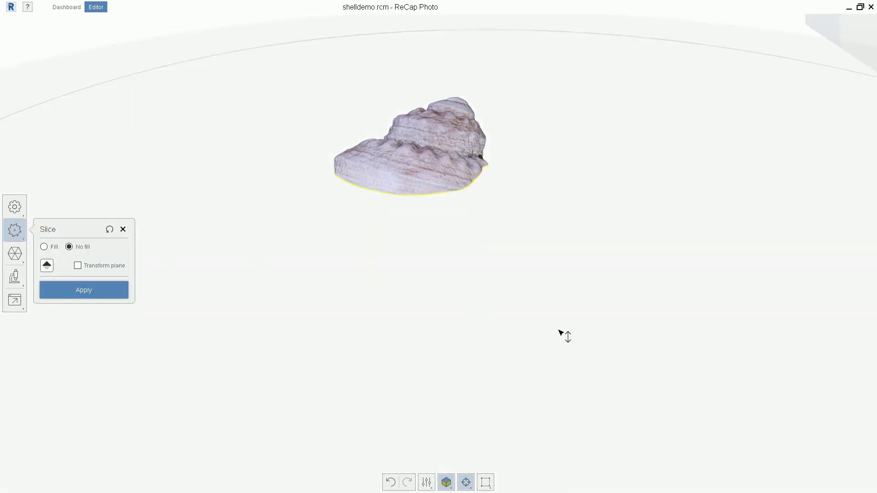
scroll(509, 305, "down", 3)
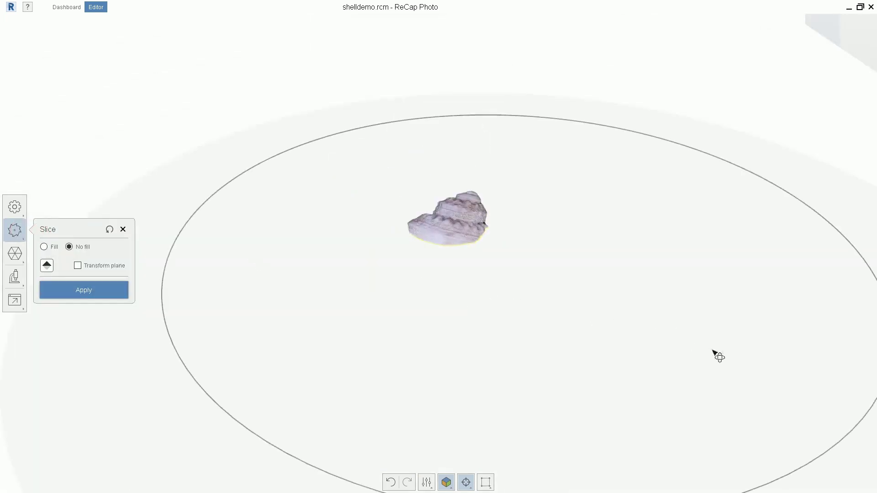
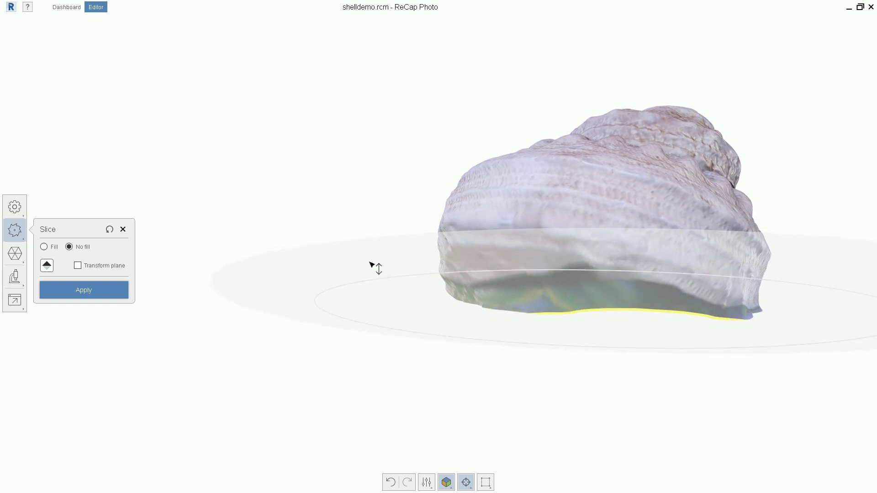
left_click_drag(351, 272, 352, 264)
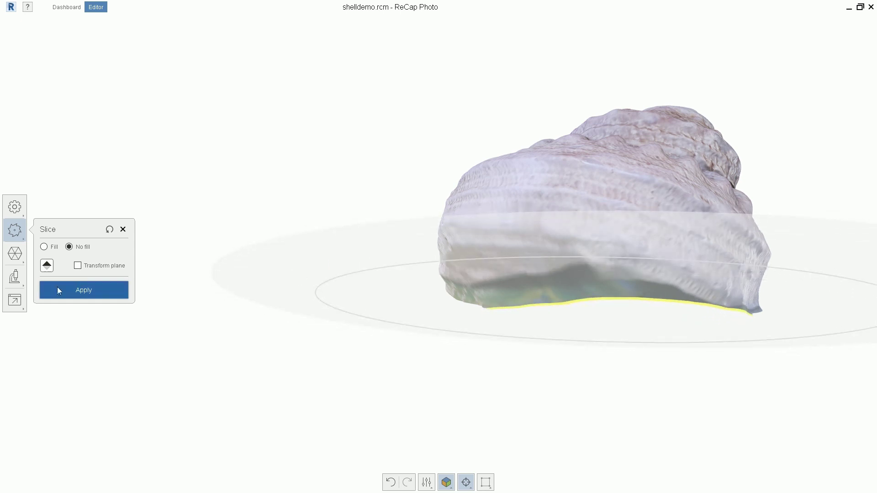
left_click(59, 288)
Close the open underside of the shell with a Flat hole fill along its boundary
left_click_drag(671, 240, 401, 217)
left_click_drag(667, 243, 457, 243)
left_click_drag(613, 246, 700, 197)
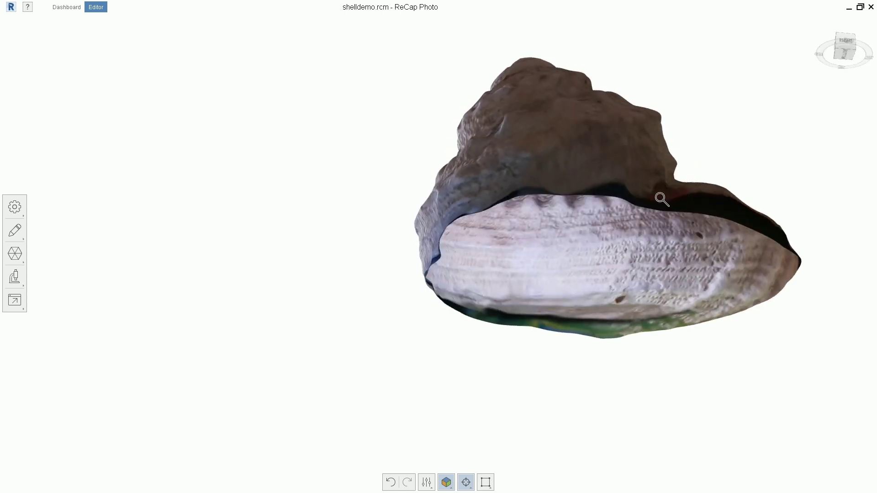
left_click(22, 232)
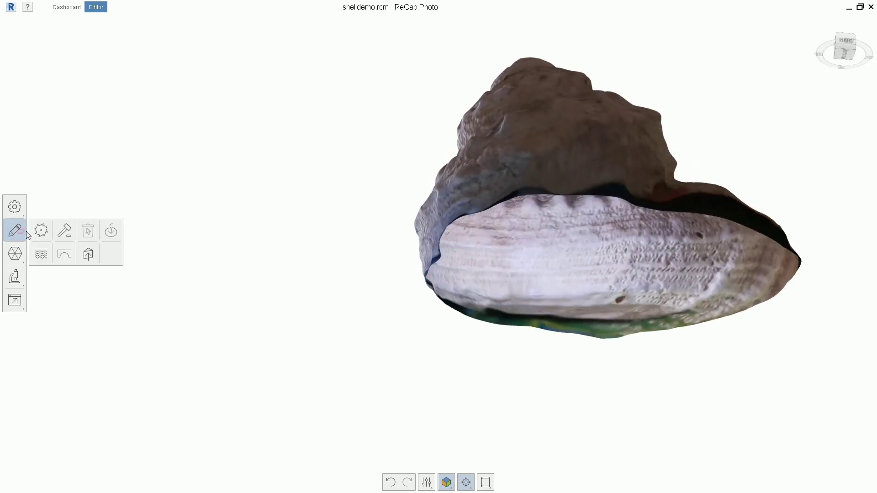
left_click(112, 231)
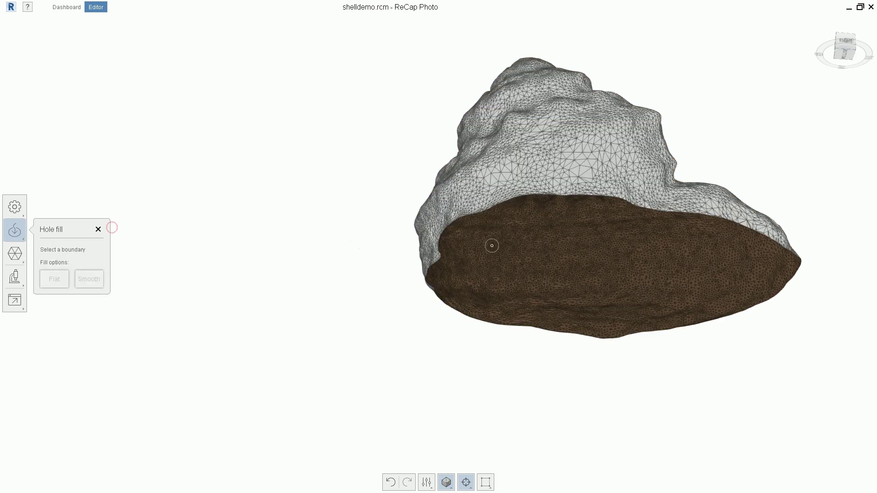
scroll(589, 198, "up", 10)
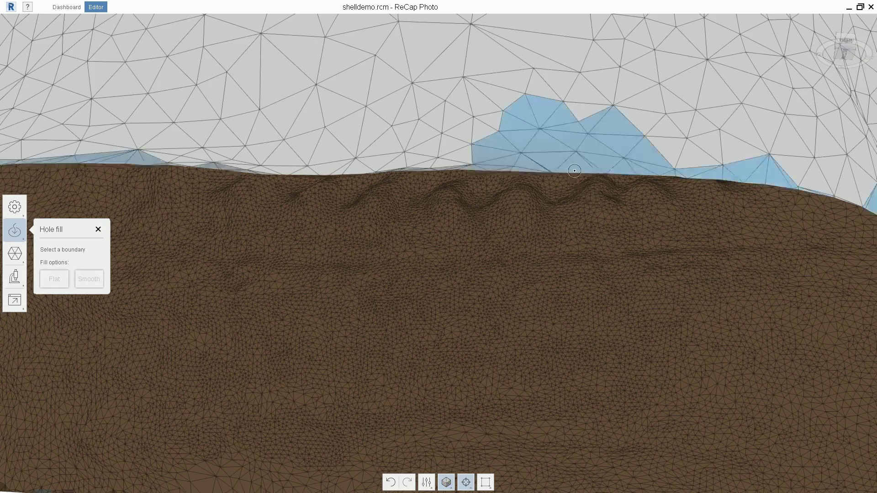
left_click(575, 171)
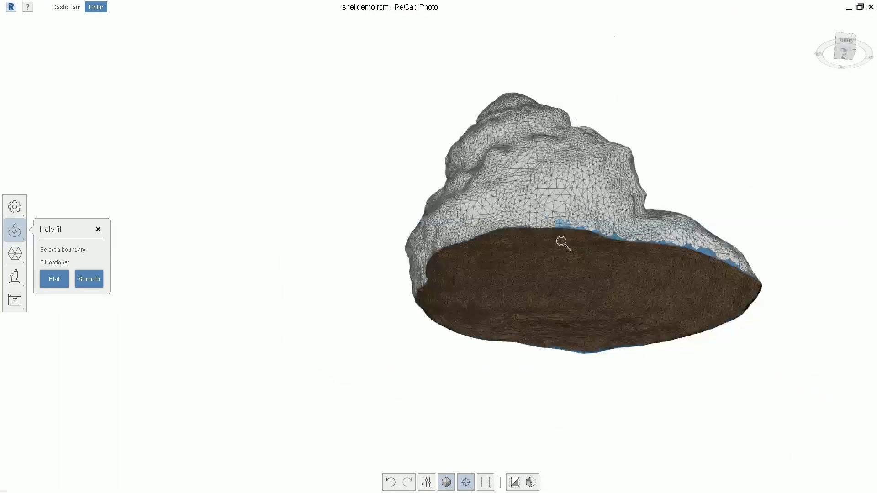
scroll(562, 243, "down", 10)
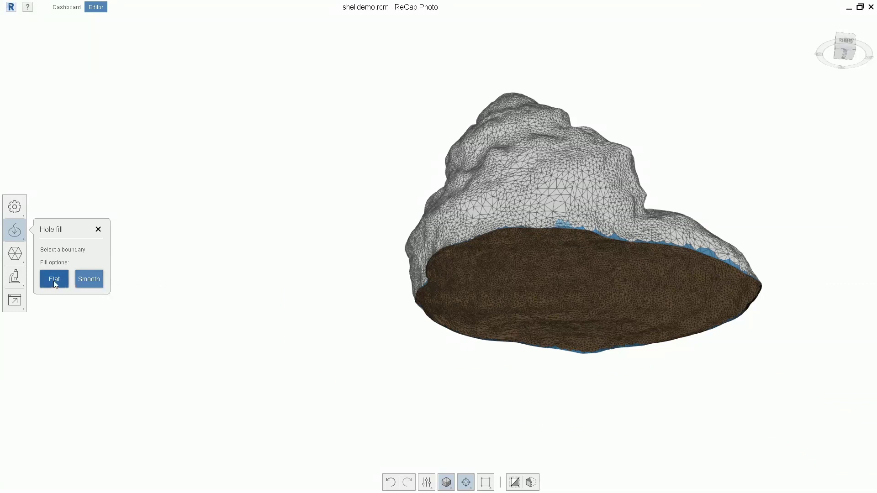
left_click(55, 281)
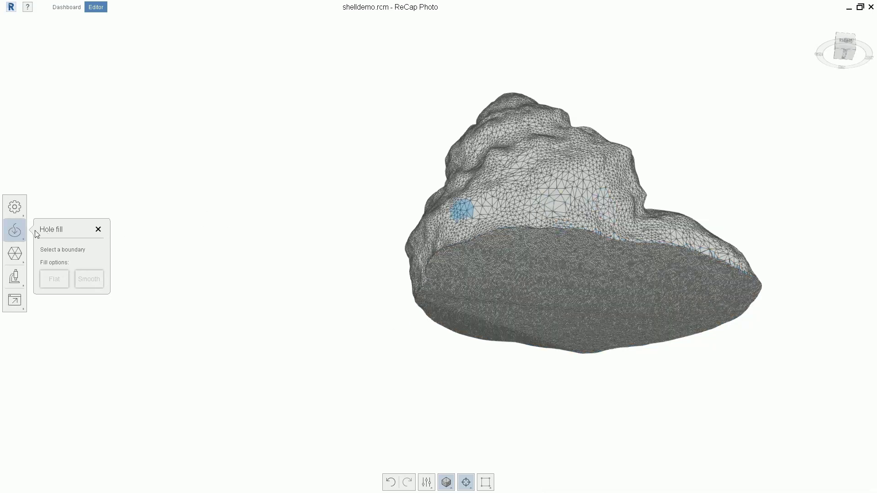
left_click(12, 232)
left_click(14, 230)
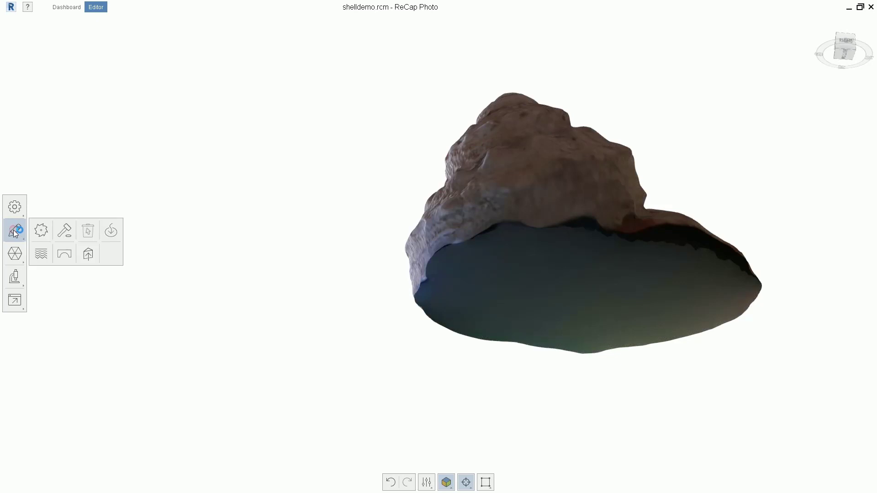
Smooth rough spots on the shell's lower surface and bottom edge with a small Smooth brush and commit the changes
left_click_drag(664, 174, 286, 237)
left_click_drag(656, 205, 346, 192)
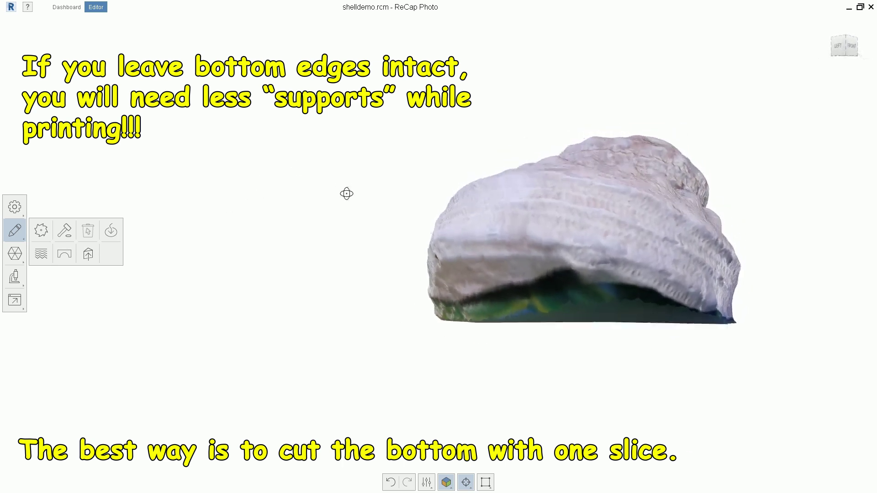
left_click(17, 231)
left_click(17, 233)
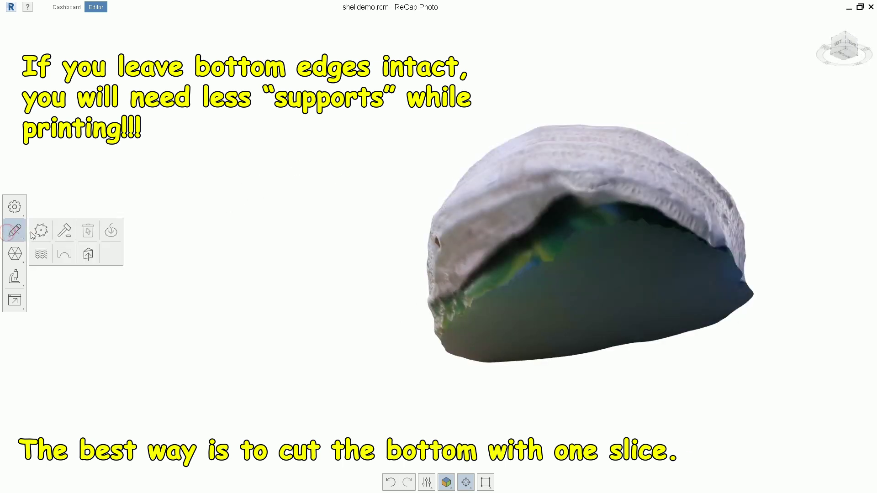
left_click(70, 229)
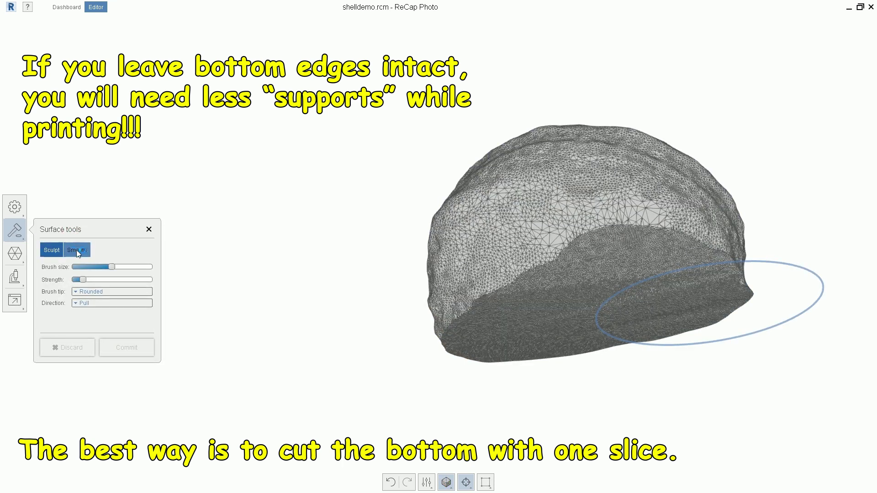
left_click(76, 250)
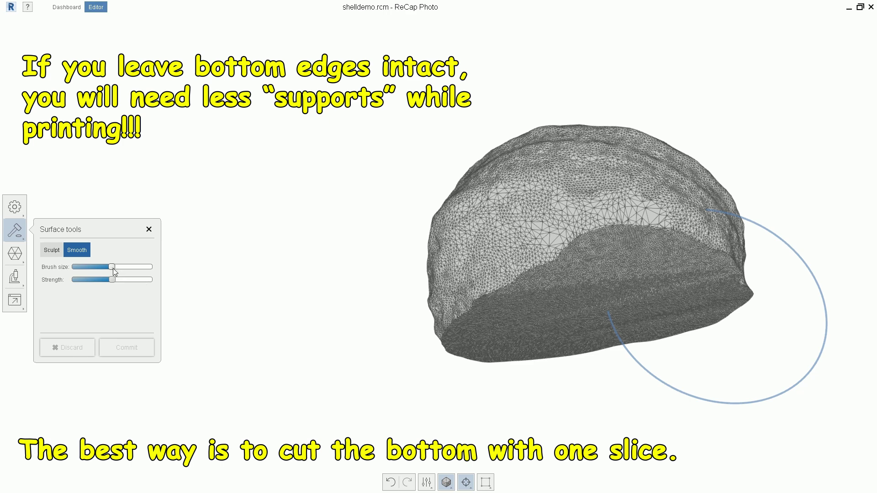
left_click_drag(113, 268, 88, 269)
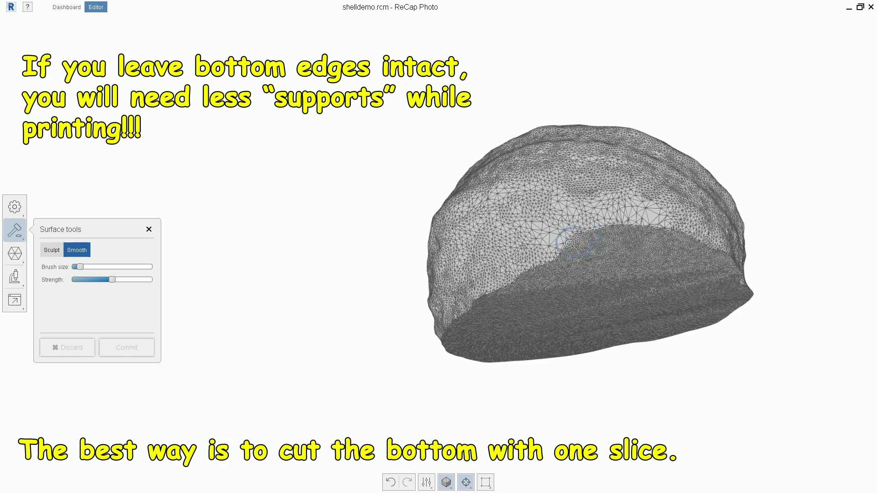
mouse_move(580, 235)
left_mouse_down()
mouse_move(446, 326)
mouse_move(524, 284)
mouse_move(585, 232)
mouse_move(610, 232)
left_mouse_up()
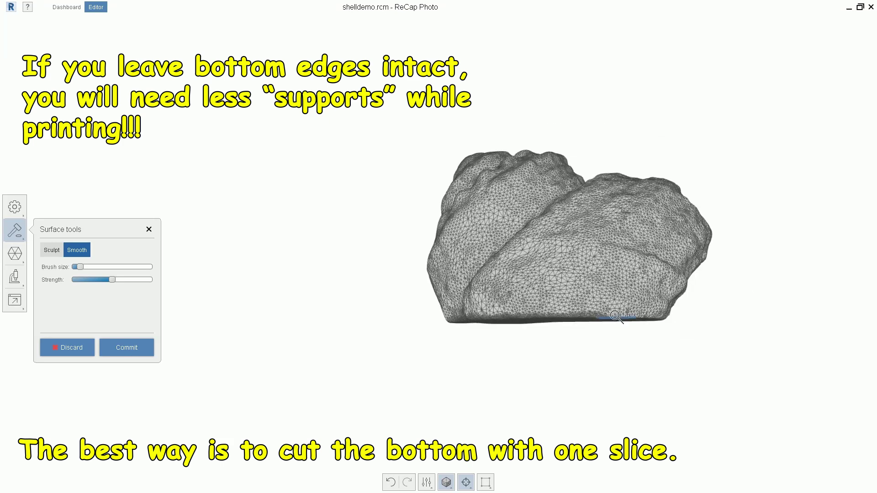
mouse_move(614, 315)
left_mouse_down()
mouse_move(630, 323)
mouse_move(658, 313)
mouse_move(652, 319)
left_mouse_up()
middle_click_drag(652, 319, 553, 305)
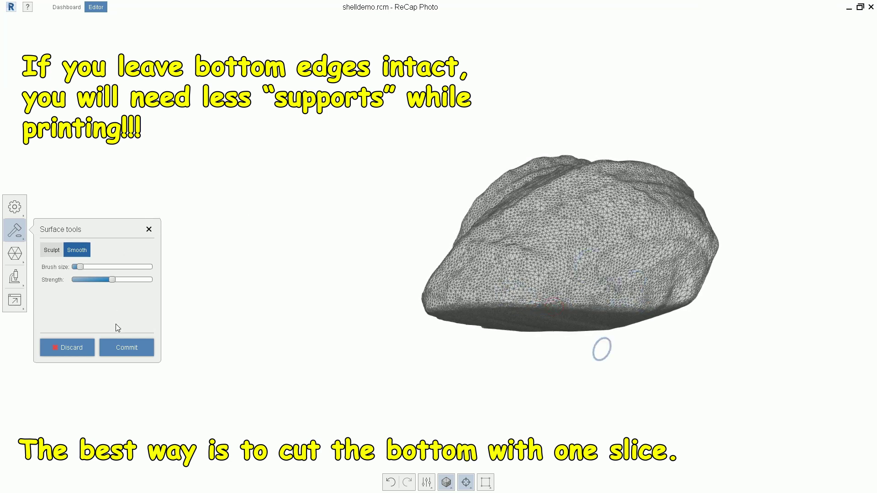
left_click(122, 348)
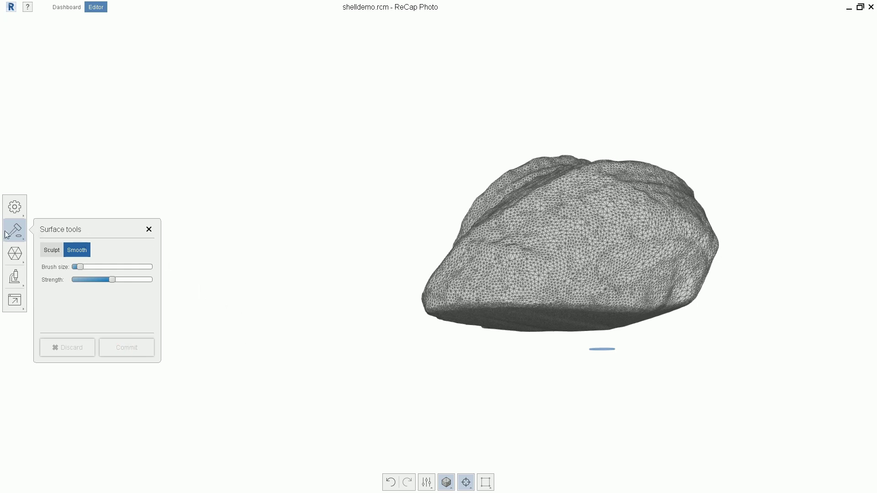
Examine the textured shell from the sides, back and top to check the cleanup
left_click(15, 208)
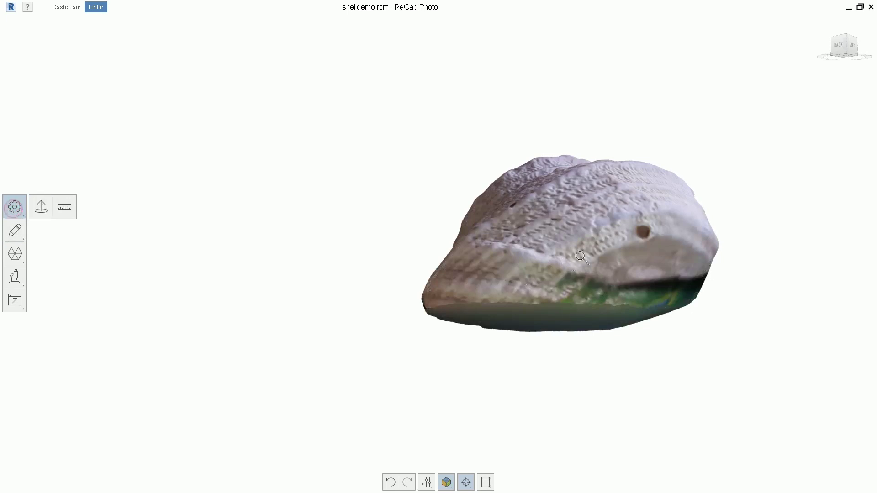
left_click_drag(649, 249, 432, 269)
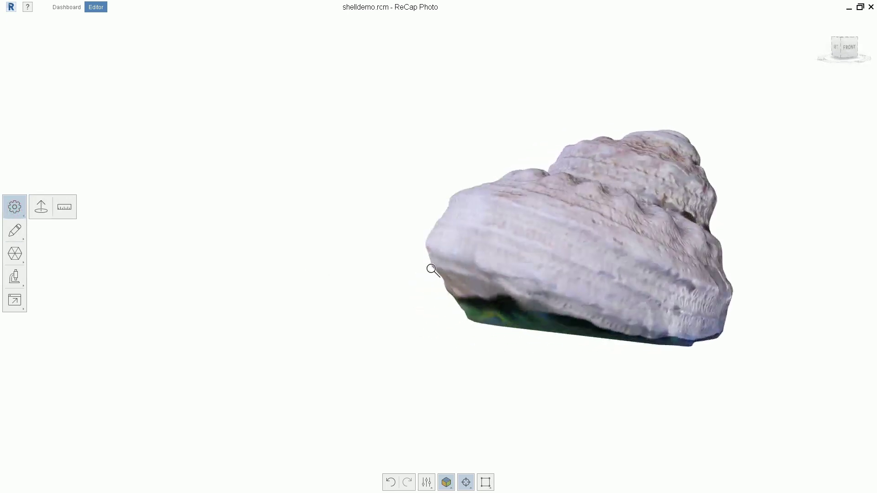
left_click_drag(668, 239, 545, 242)
left_click_drag(498, 279, 235, 266)
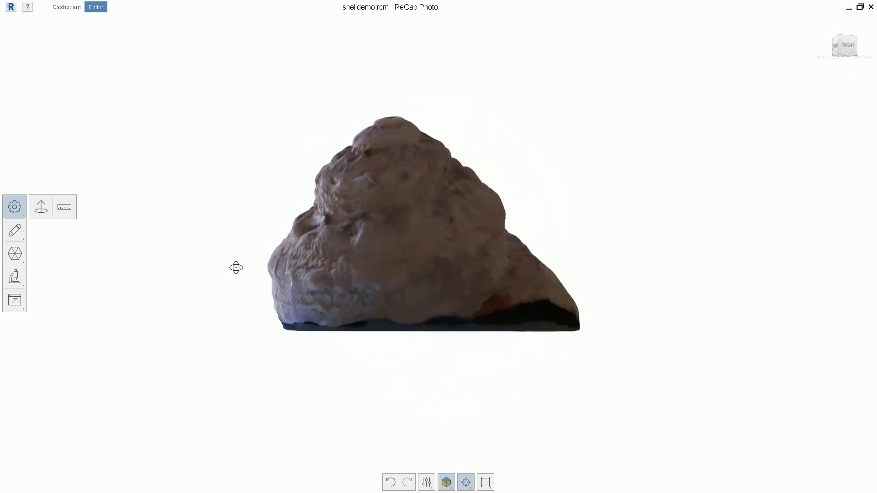
left_click_drag(401, 216, 645, 285)
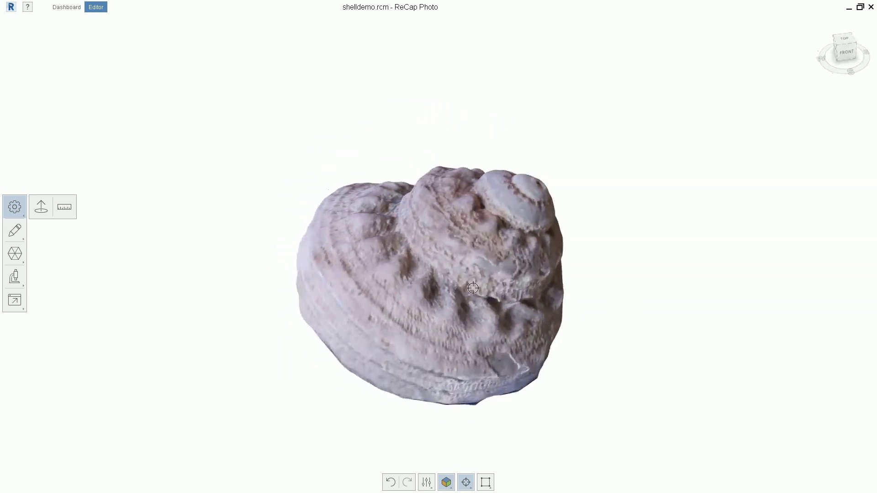
left_click_drag(414, 276, 641, 331)
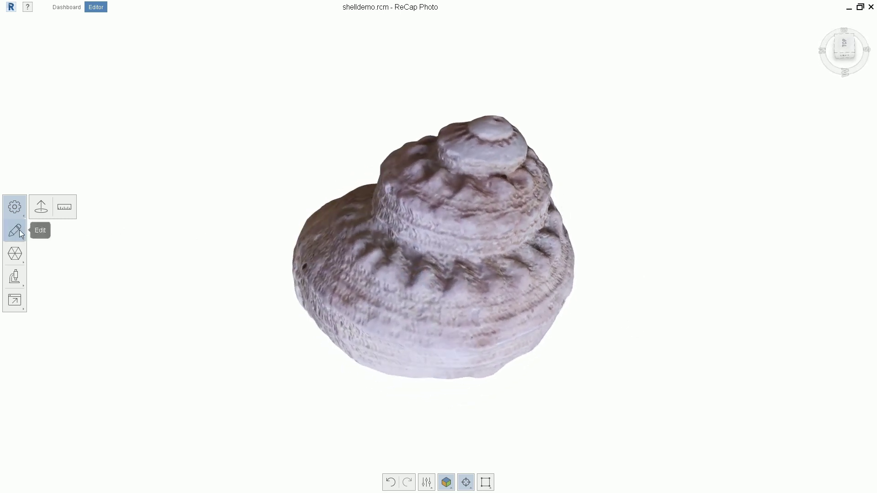
Run Diagnostics on the shell mesh to detect issues
left_click(15, 254)
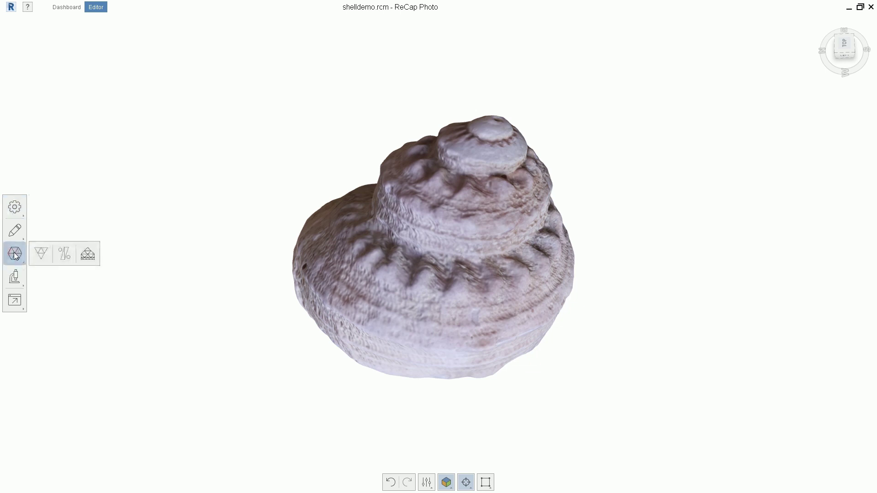
left_click(13, 278)
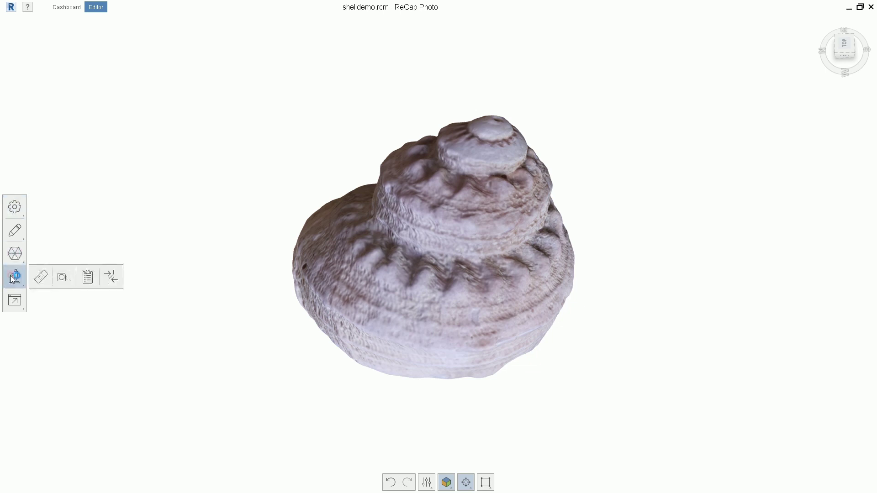
left_click(42, 278)
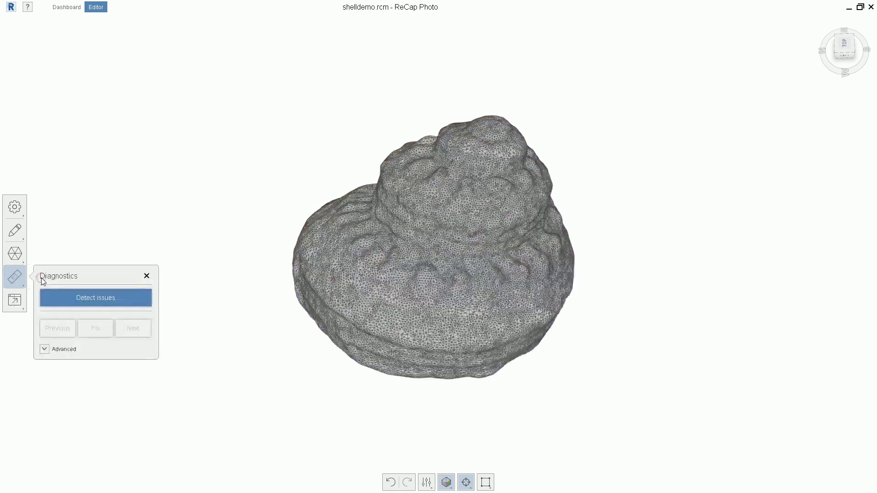
left_click(83, 298)
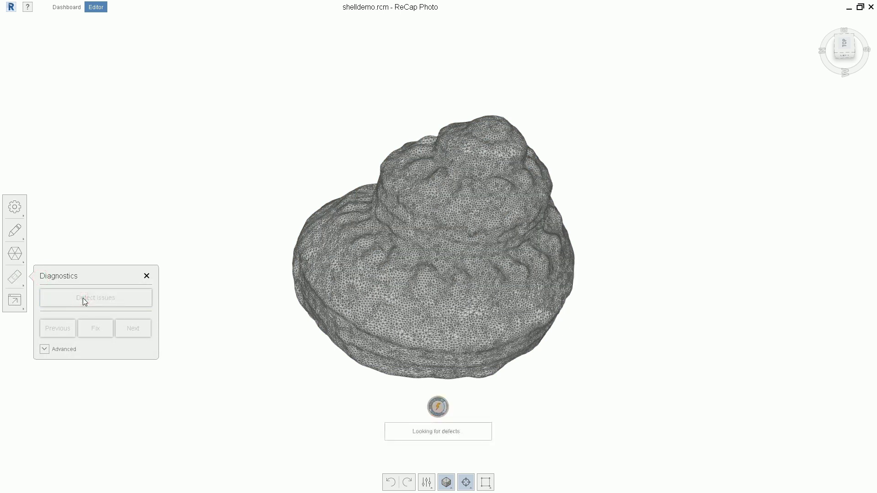
Export the shell model as an STL file with 0% decimation, saving it as ShellDEMO.stl in the ShellDEMO folder
left_click(14, 300)
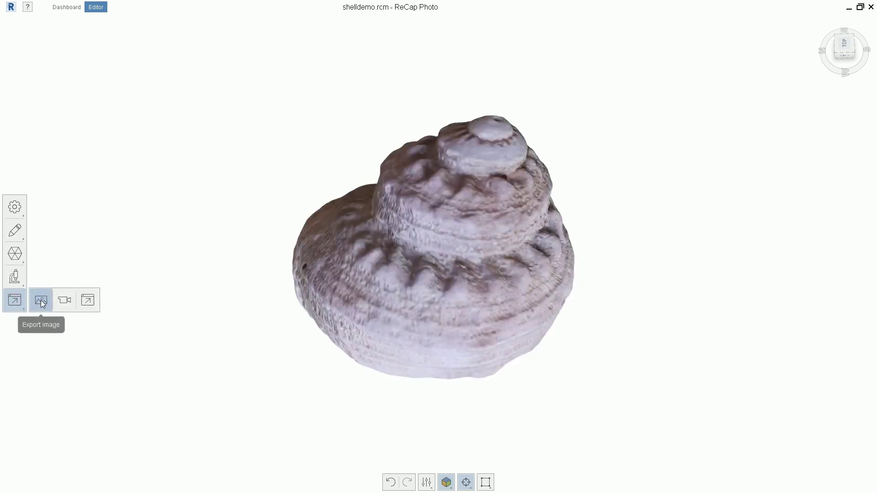
left_click(89, 300)
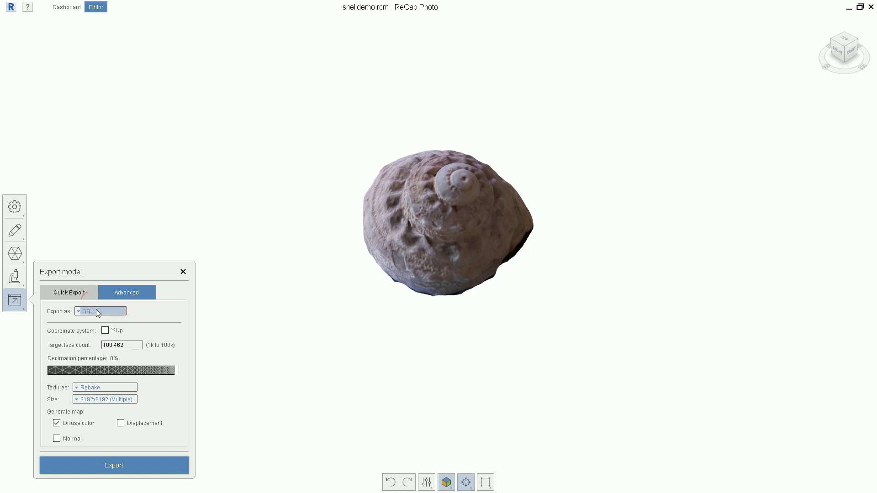
left_click(96, 311)
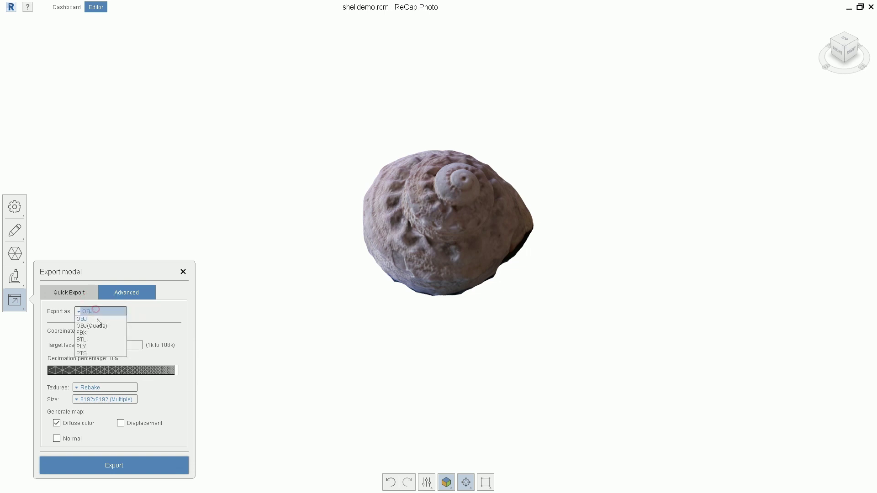
left_click(84, 339)
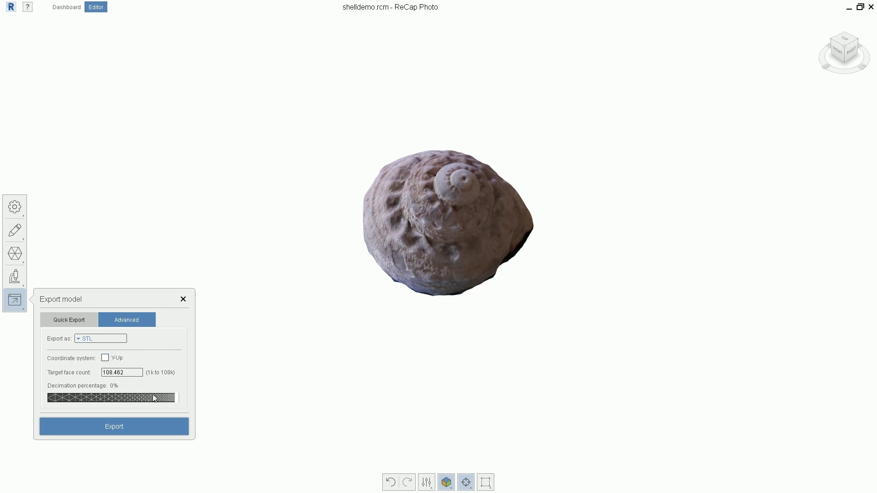
left_click_drag(176, 399, 97, 404)
left_click_drag(97, 403, 183, 405)
left_click(134, 426)
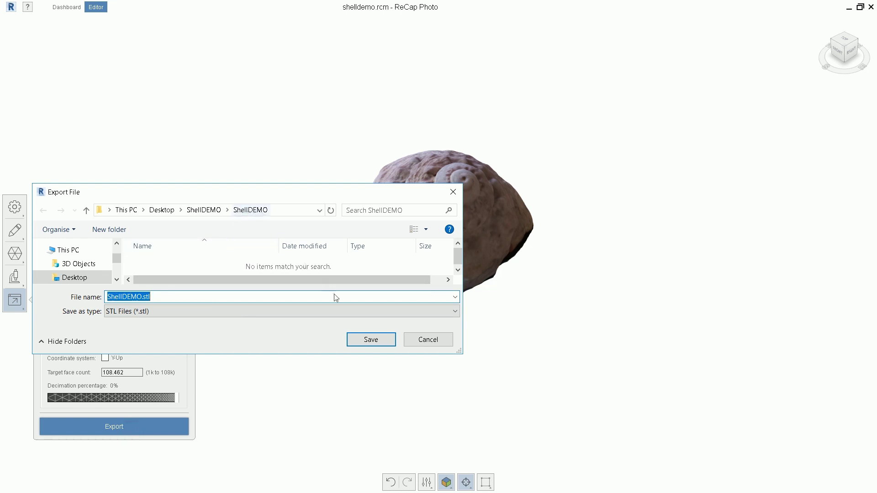
left_click(364, 340)
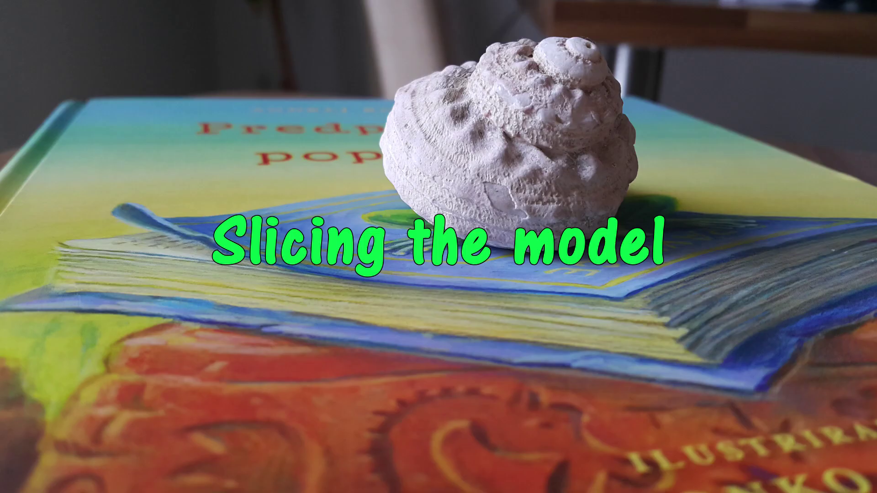
Open ShellDEMO.stl in Repetier-Host and view the shell on the whole print bed
double_click(152, 87)
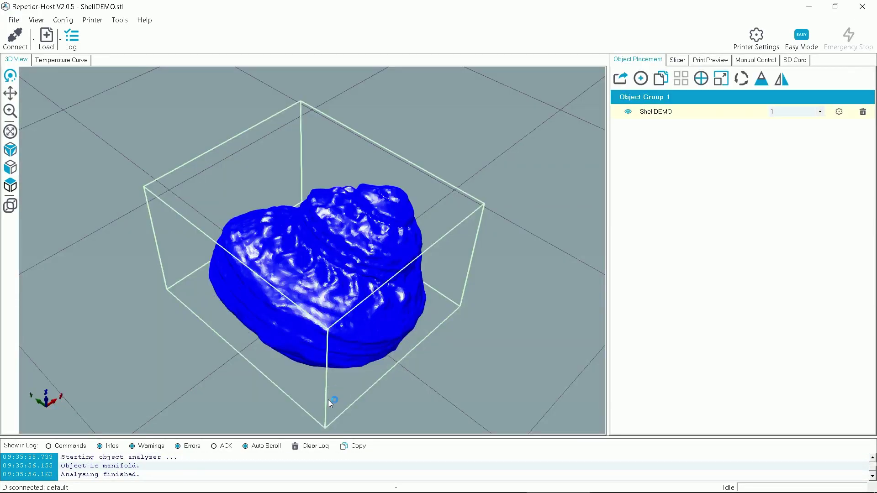
left_click_drag(408, 396, 308, 364)
scroll(304, 350, "down", 10)
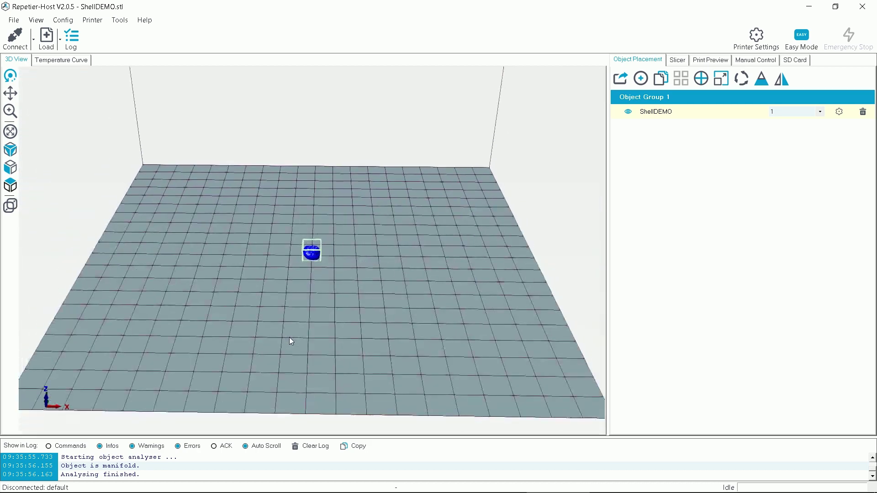
Scale the shell uniformly by a factor of 7 on the X, Y and Z axes
left_click(721, 79)
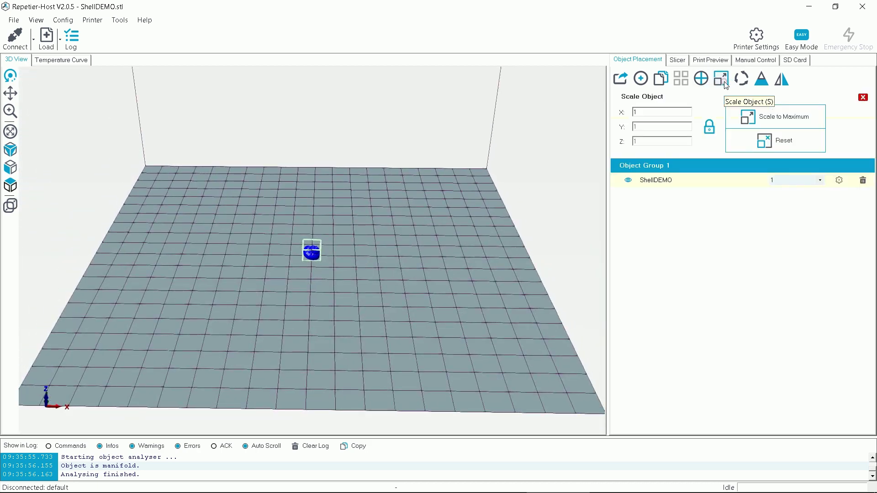
left_click(669, 112)
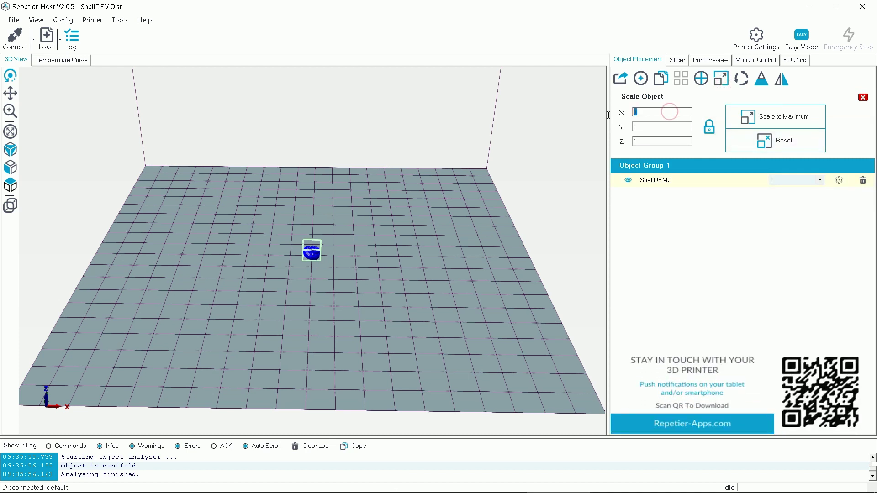
type("7")
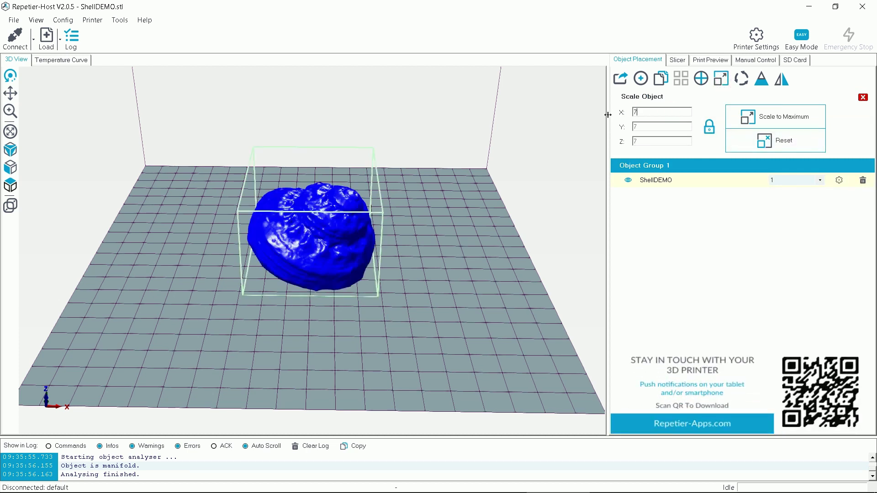
left_click(501, 65)
scroll(313, 261, "up", 10)
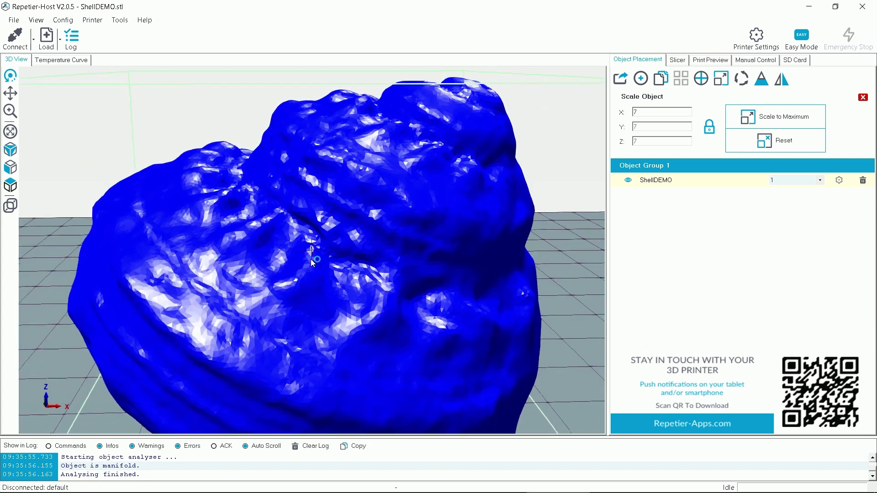
Slice the shell with CuraEngine at 0.3 mm quality and inspect the layer lines on its upper surface
left_click(677, 60)
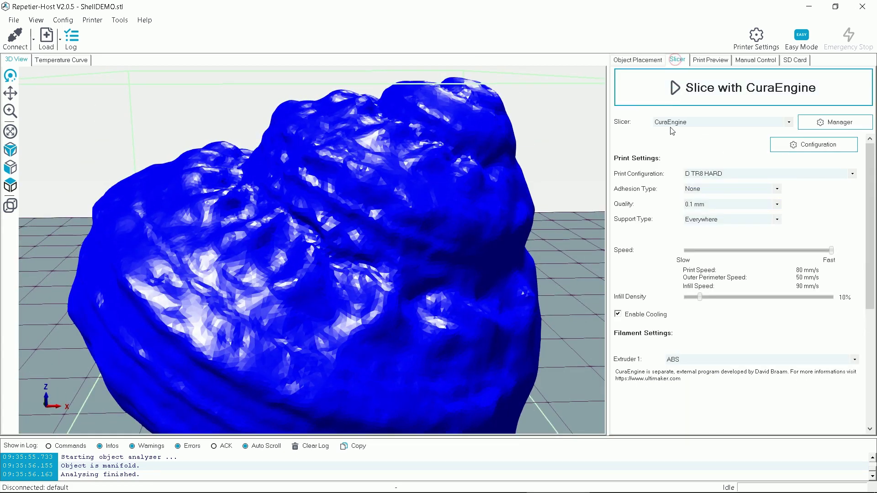
left_click(703, 205)
left_click(701, 230)
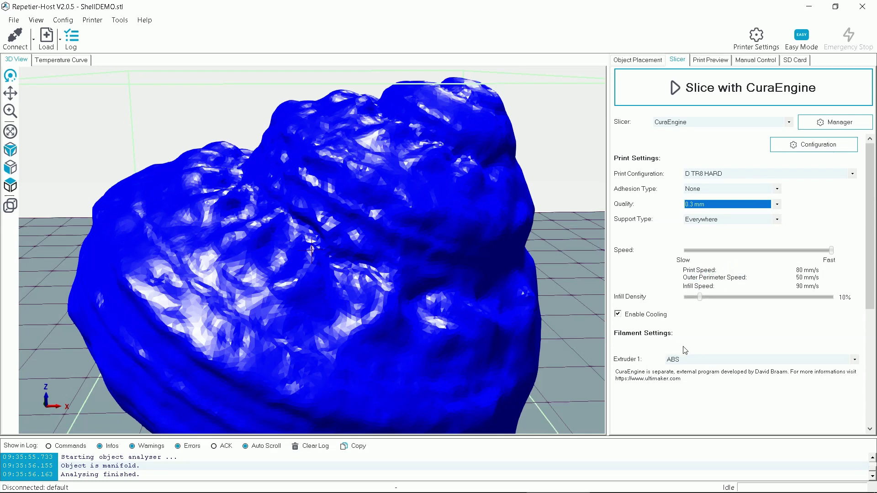
left_click(698, 91)
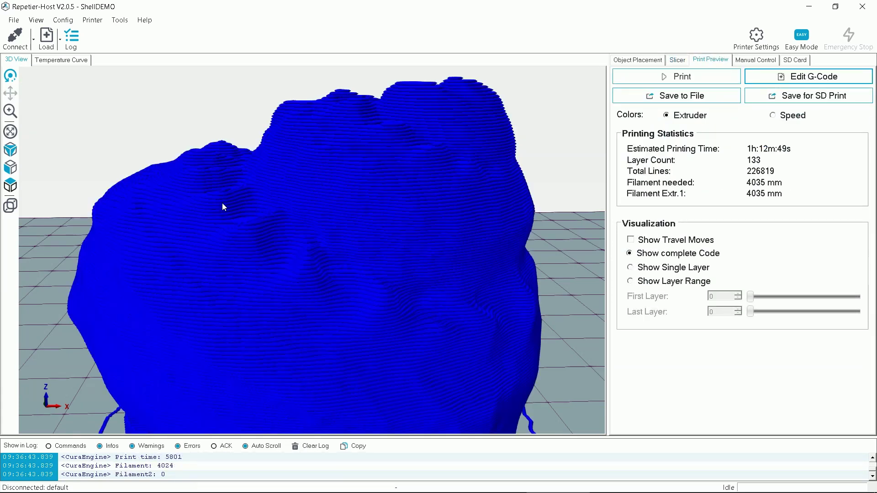
scroll(218, 201, "up", 3)
left_click_drag(295, 129, 351, 163)
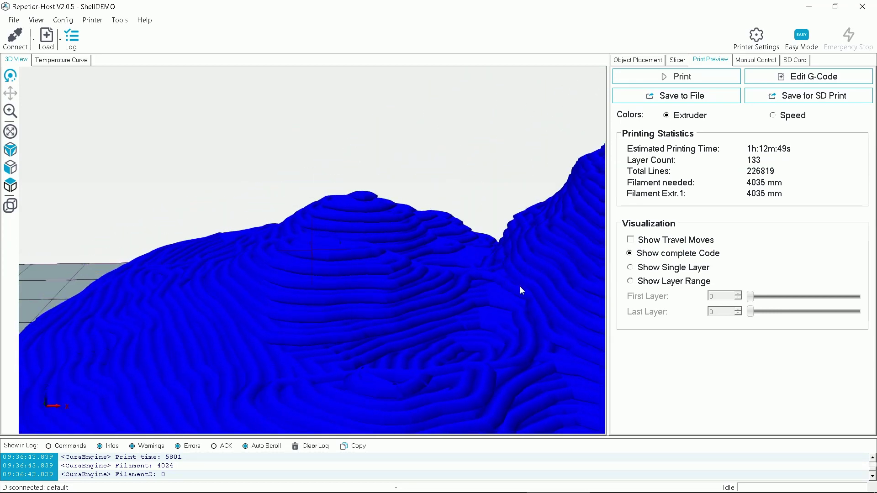
left_click_drag(520, 286, 394, 260)
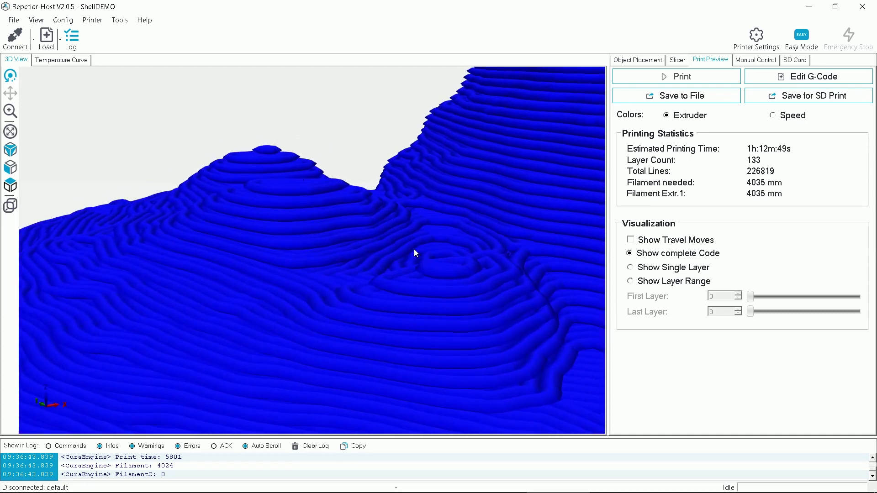
left_click_drag(415, 253, 490, 269)
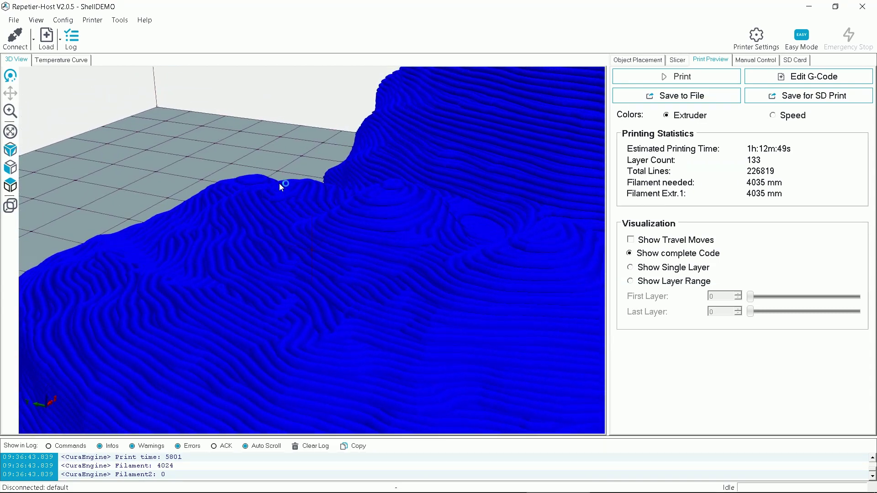
Reslice the shell with CuraEngine at 0.1 mm quality and inspect its surface layers and the supports near the bed
left_click(676, 63)
left_click(694, 208)
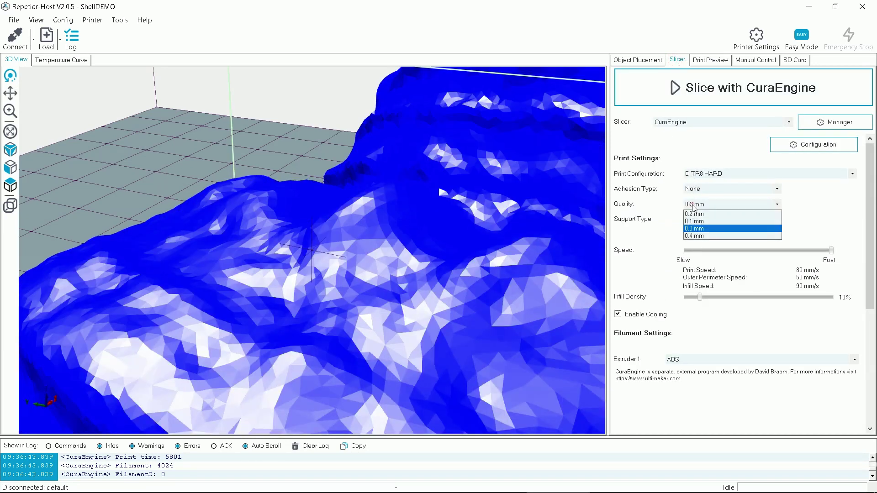
left_click(695, 223)
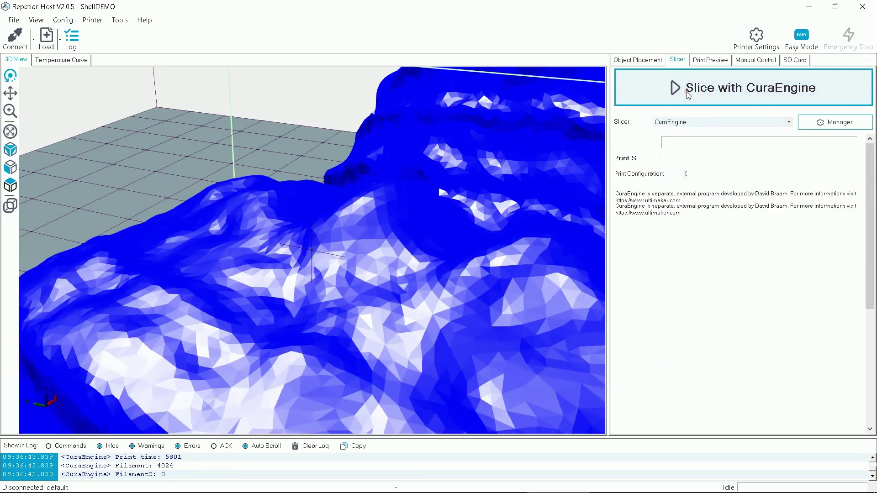
left_click(688, 92)
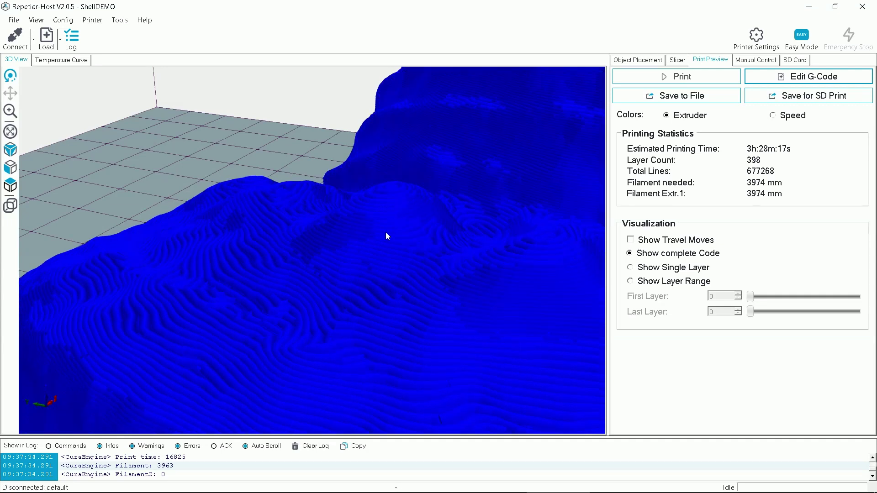
left_click_drag(385, 232, 435, 230)
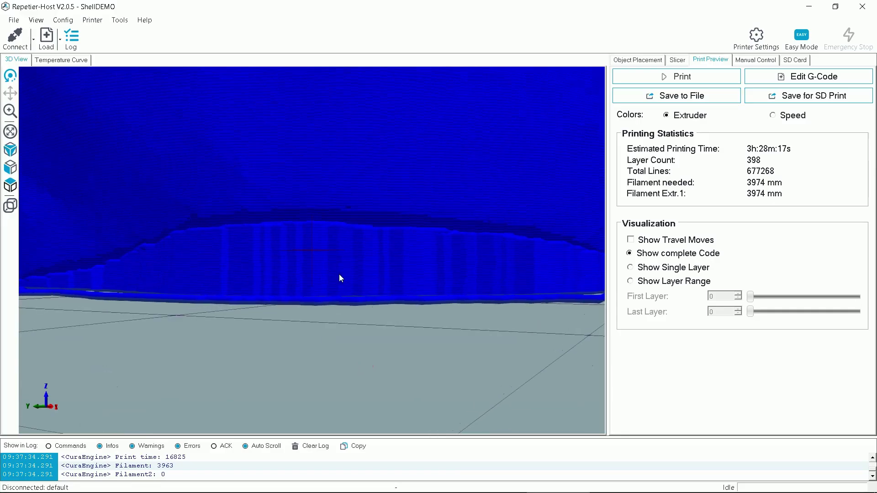
left_click_drag(339, 278, 344, 218)
left_click_drag(401, 169, 341, 252)
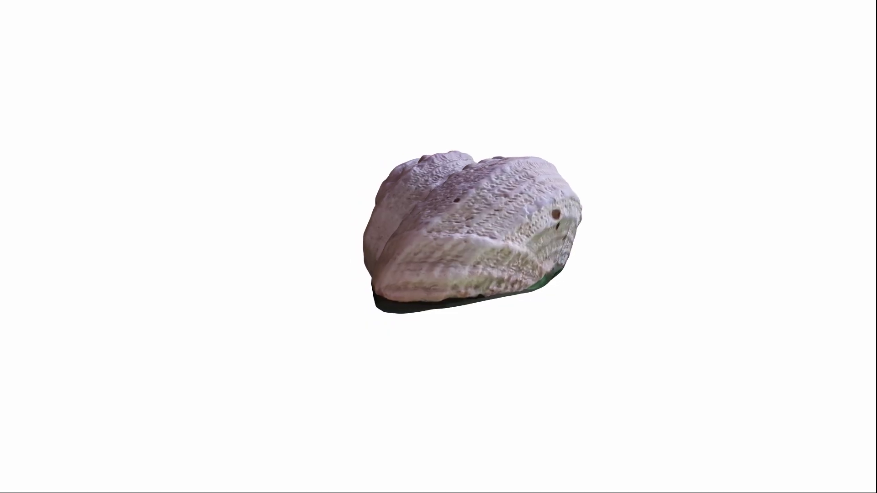